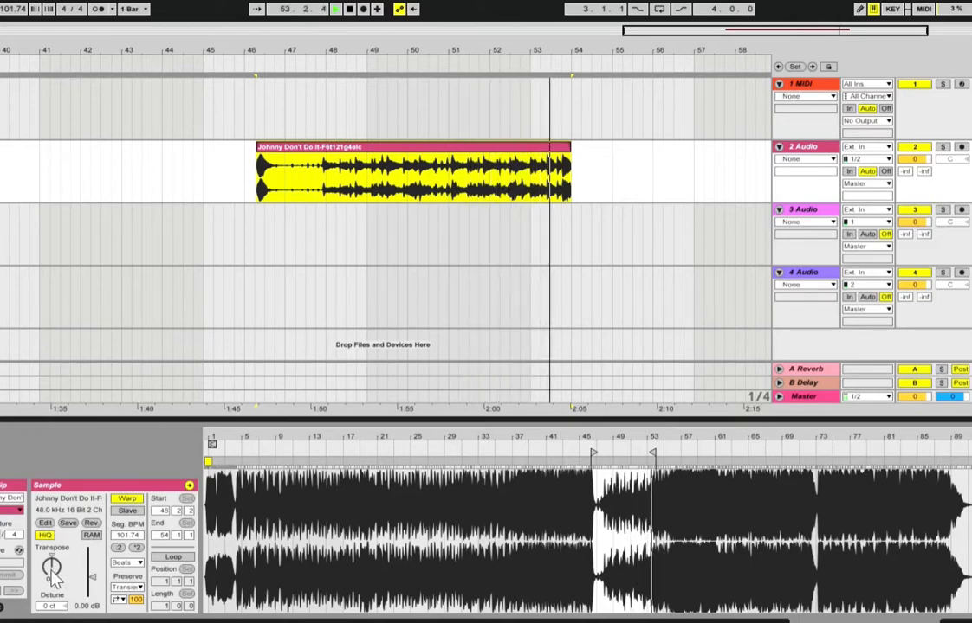
Turn off warping on the Johnny Don't Do It clip and set its pitch to -2 st with a detune of -32 ct.
{"action": "key", "text": "space"}
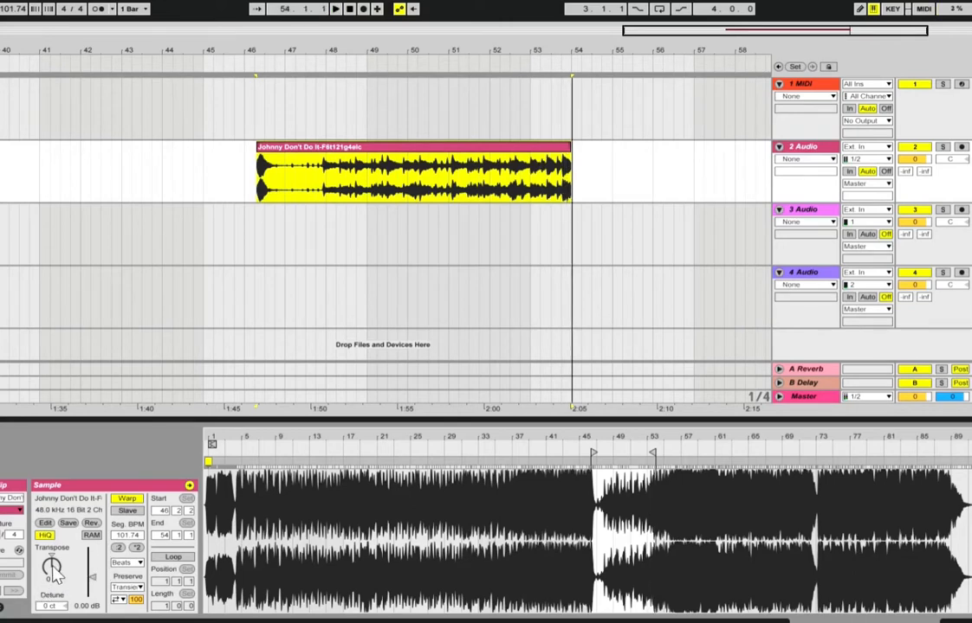
{"action": "key", "text": "ctrl+z"}
{"action": "key", "text": "space"}
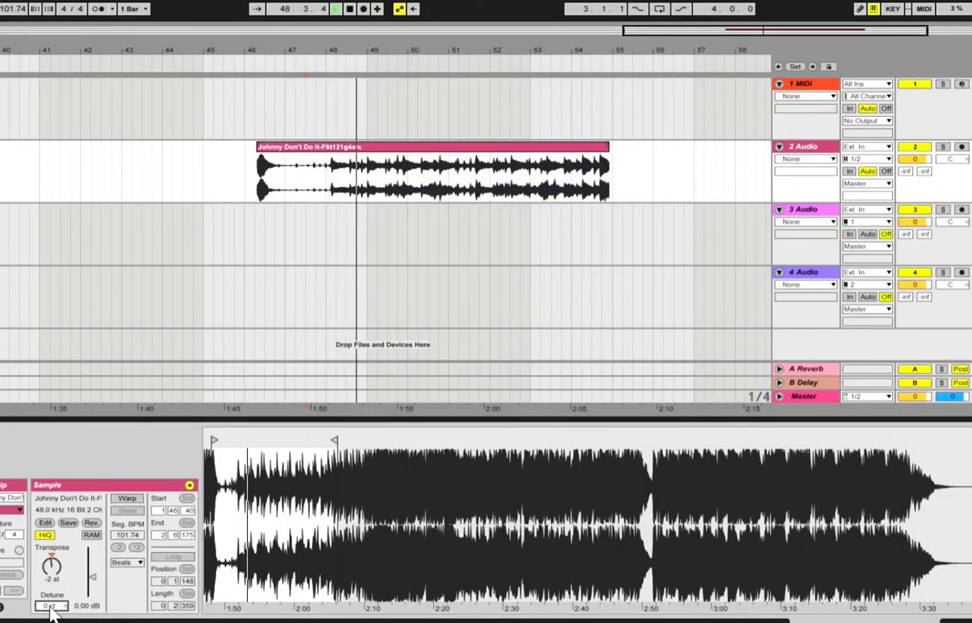
{"action": "left_click_drag", "start_coordinate": [52, 606], "coordinate": [52, 611]}
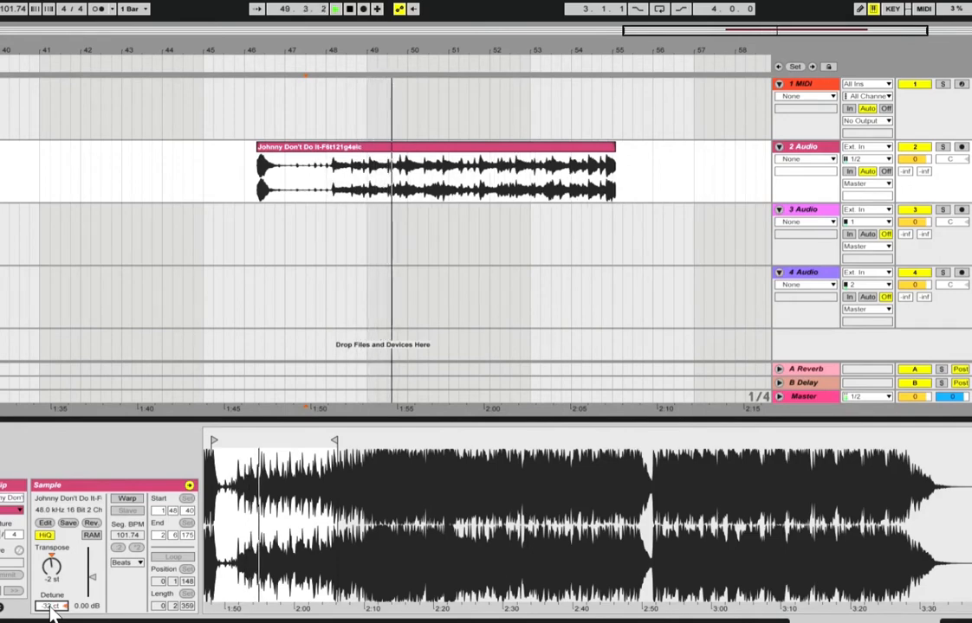
{"action": "left_click", "coordinate": [336, 195]}
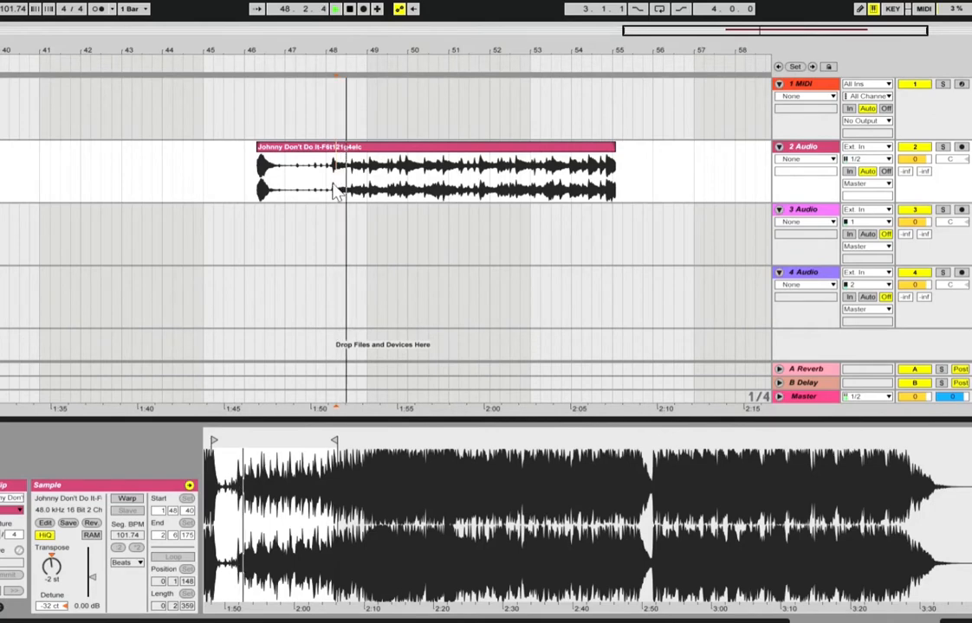
{"action": "left_click_drag", "start_coordinate": [401, 76], "coordinate": [401, 109]}
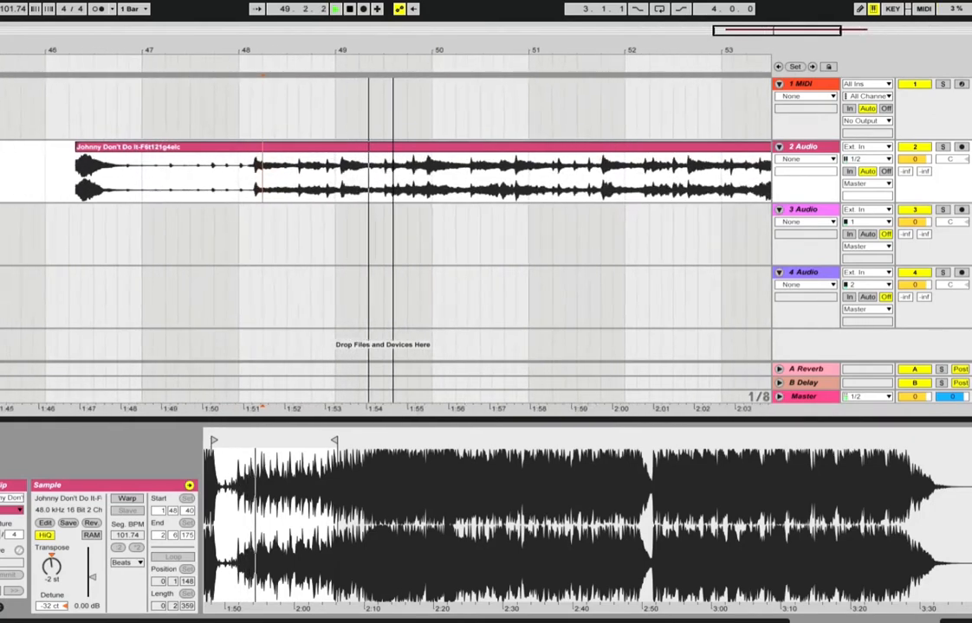
{"action": "left_click_drag", "start_coordinate": [227, 65], "coordinate": [228, 97]}
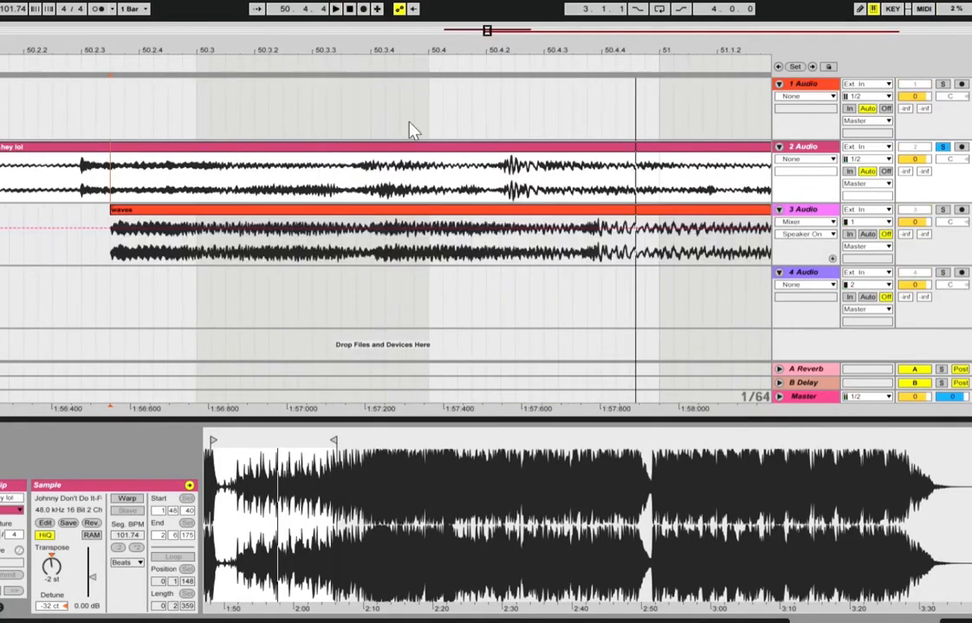
Play the hey lol clip from where the waves clip begins and compare it with the soloed waves track.
{"action": "left_click", "coordinate": [412, 130]}
{"action": "left_click", "coordinate": [97, 191]}
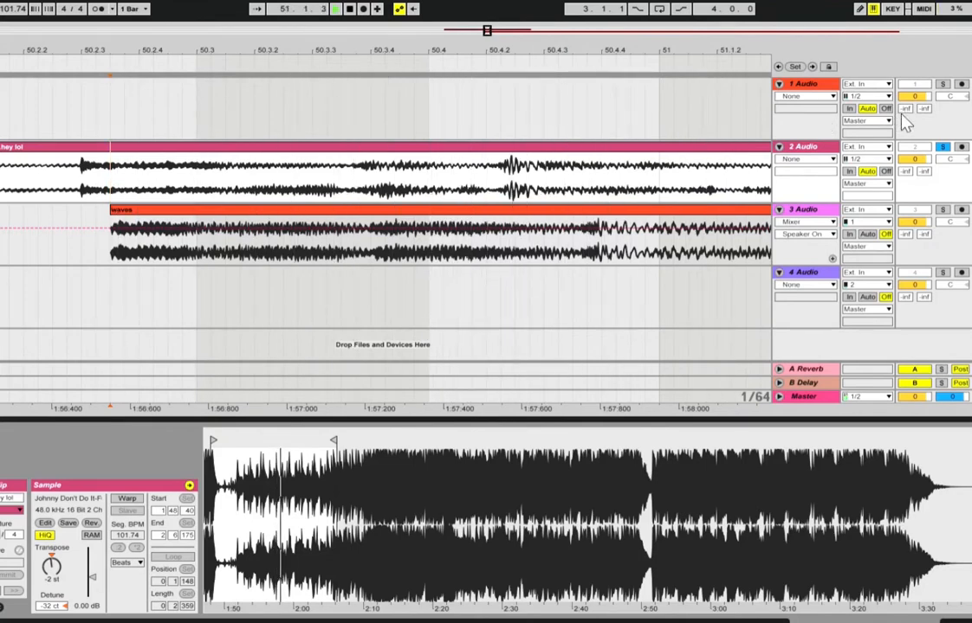
{"action": "left_click", "coordinate": [943, 212]}
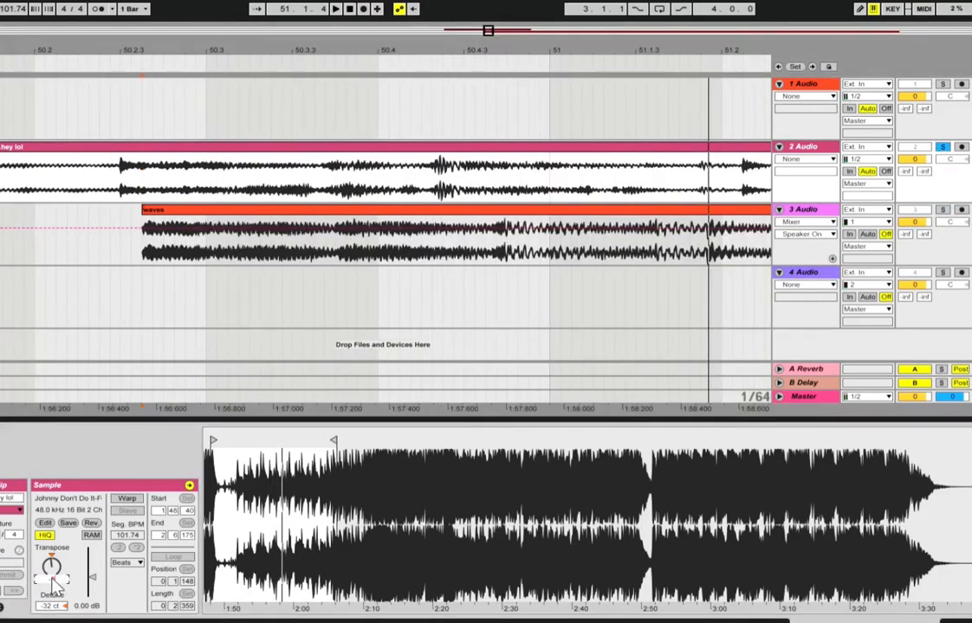
Set the hey lol clip's transposition to -8 st and its detune to -22 ct, and play the result.
{"action": "type", "text": "8"}
{"action": "key", "text": "Return"}
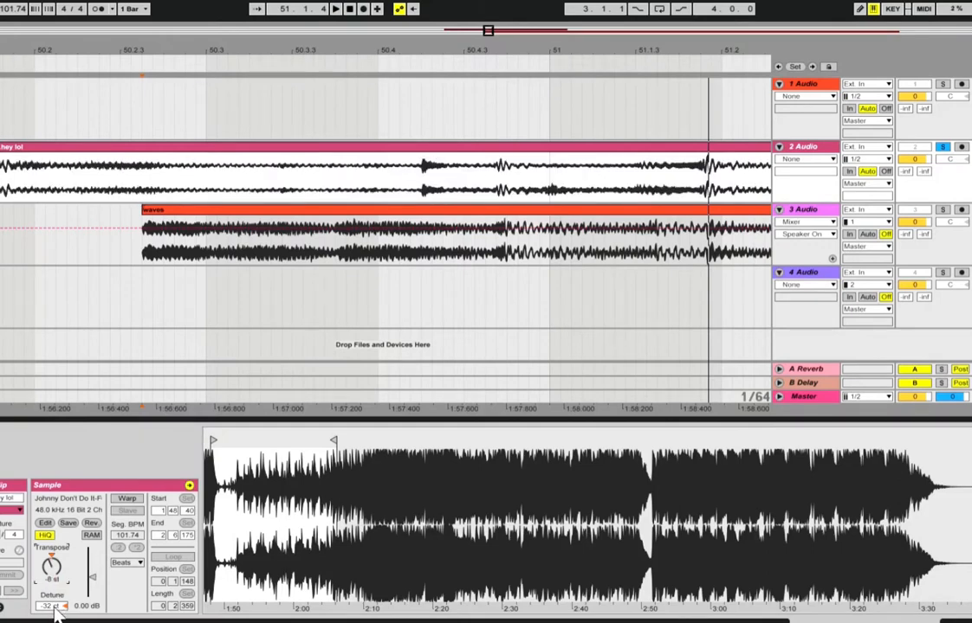
{"action": "key", "text": "Return"}
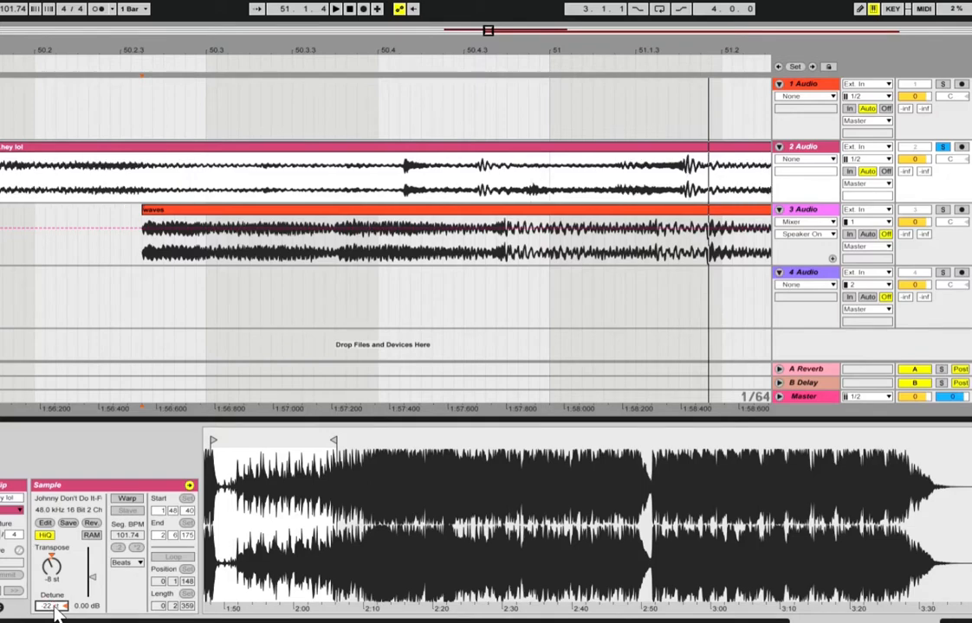
{"action": "key", "text": "space"}
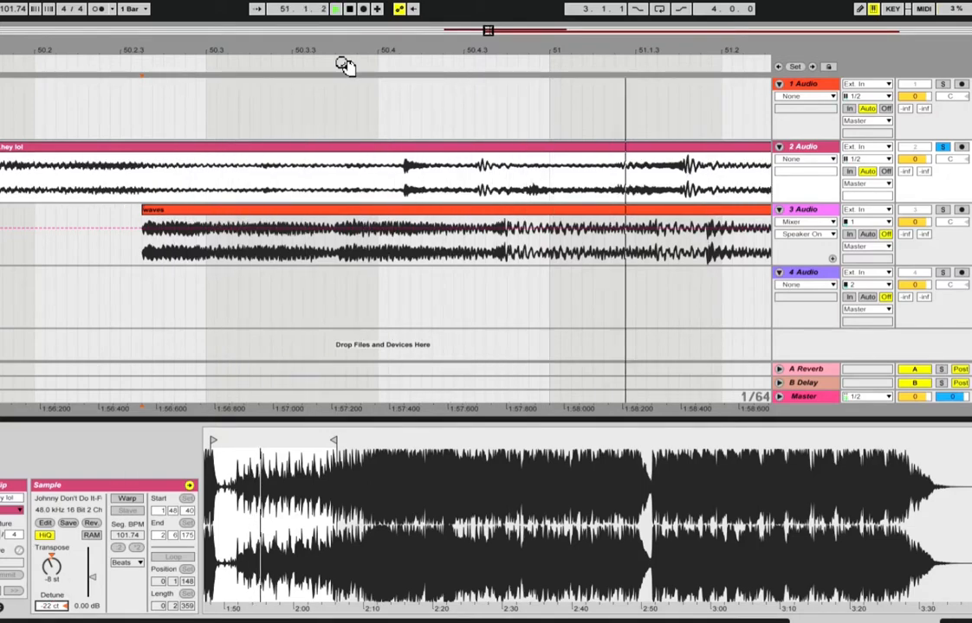
{"action": "left_click_drag", "start_coordinate": [334, 55], "coordinate": [226, 37]}
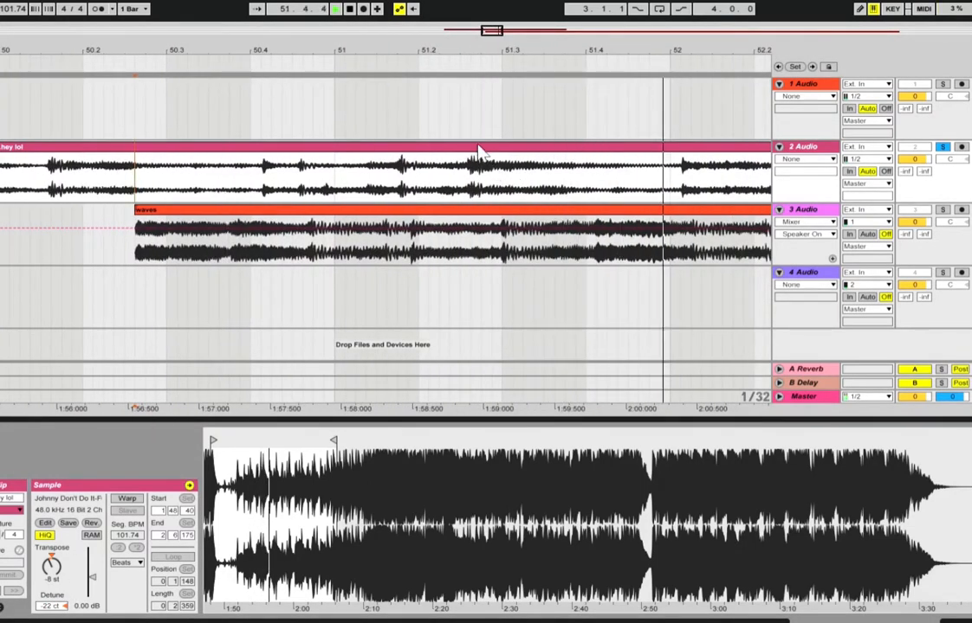
Shift the hey lol clip earlier, split it at about 50.2.3, and delete the part before the split.
{"action": "left_click_drag", "start_coordinate": [479, 151], "coordinate": [159, 176]}
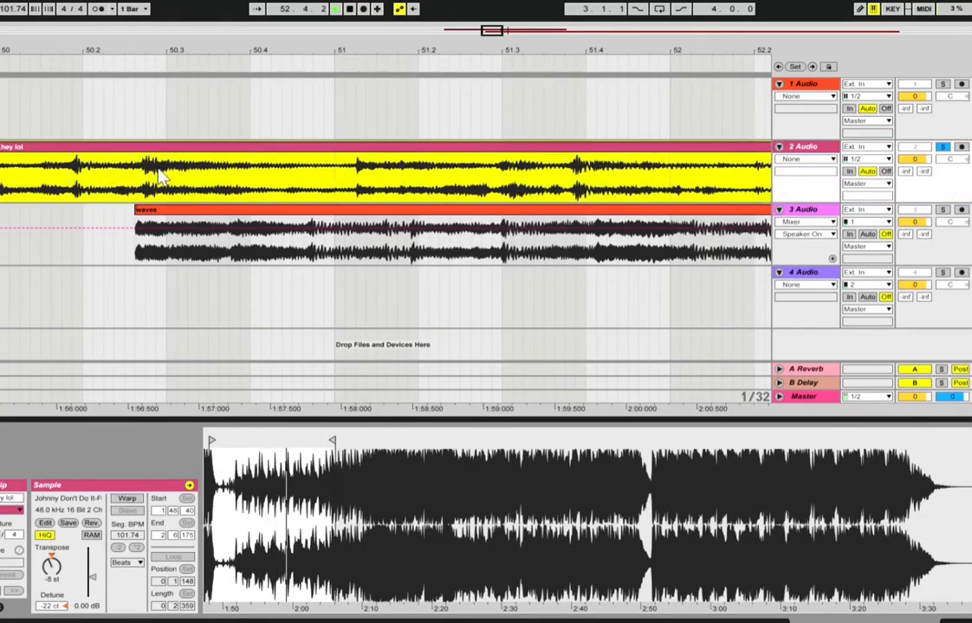
{"action": "left_click", "coordinate": [128, 188]}
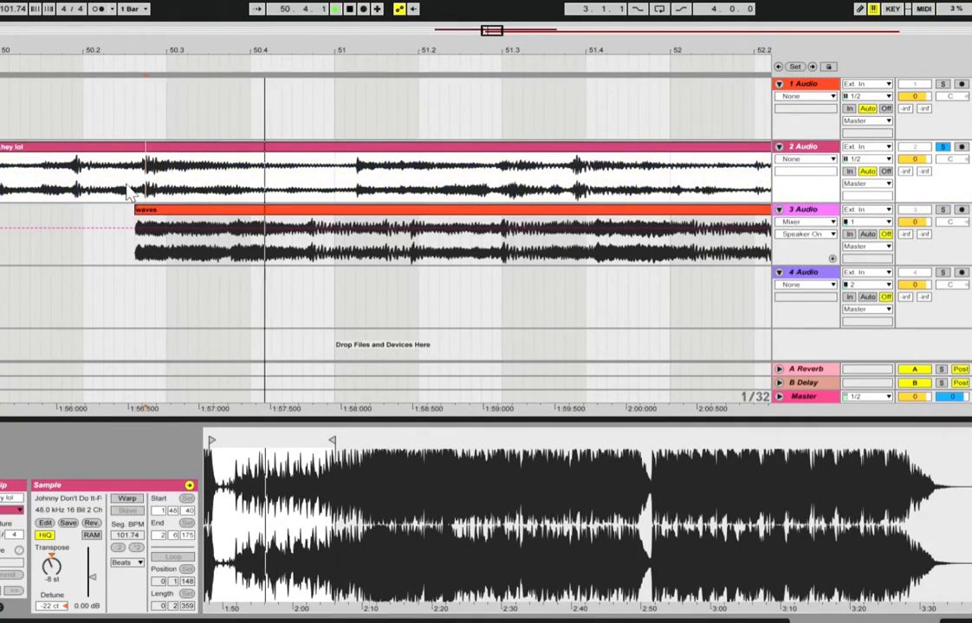
{"action": "key", "text": "ctrl+e"}
{"action": "left_click", "coordinate": [108, 154]}
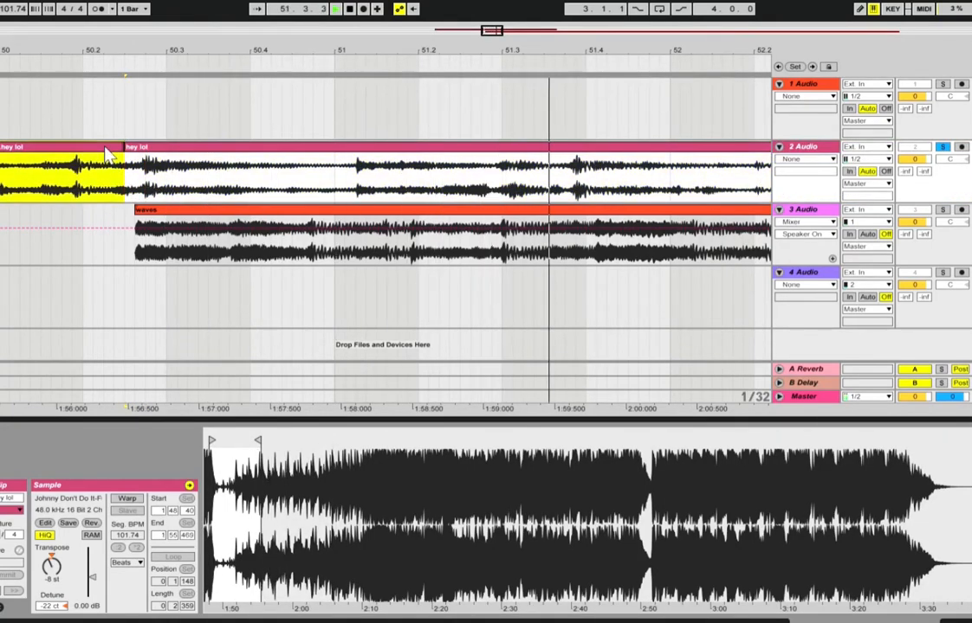
{"action": "key", "text": "Delete"}
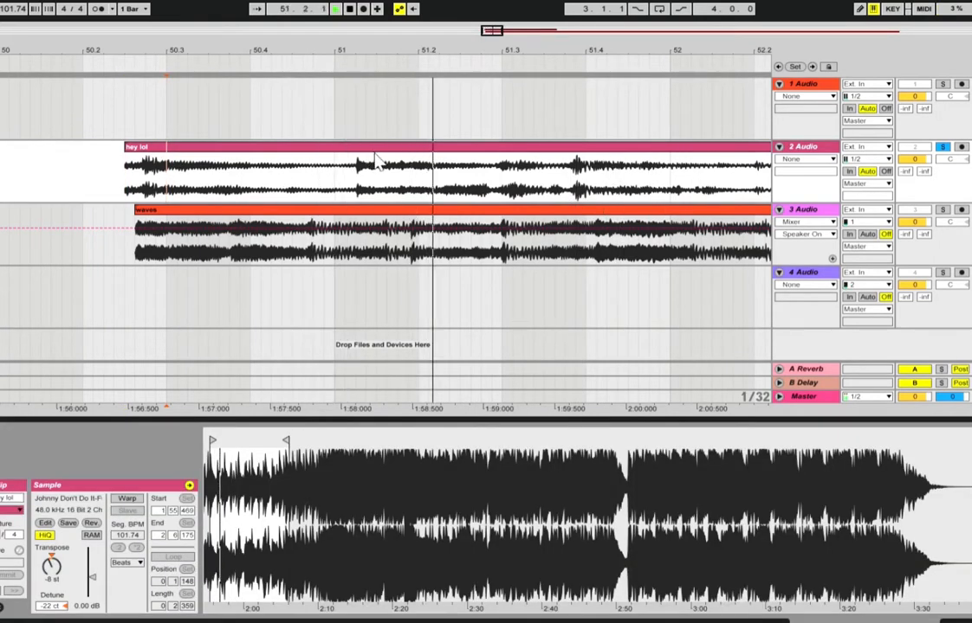
Move the hey lol clip further back, split it where the waves clip starts, and delete the leading piece.
{"action": "mouse_move", "coordinate": [378, 159]}
{"action": "left_mouse_down"}
{"action": "mouse_move", "coordinate": [353, 151]}
{"action": "mouse_move", "coordinate": [162, 168]}
{"action": "mouse_move", "coordinate": [140, 156]}
{"action": "left_mouse_up"}
{"action": "left_click", "coordinate": [137, 191]}
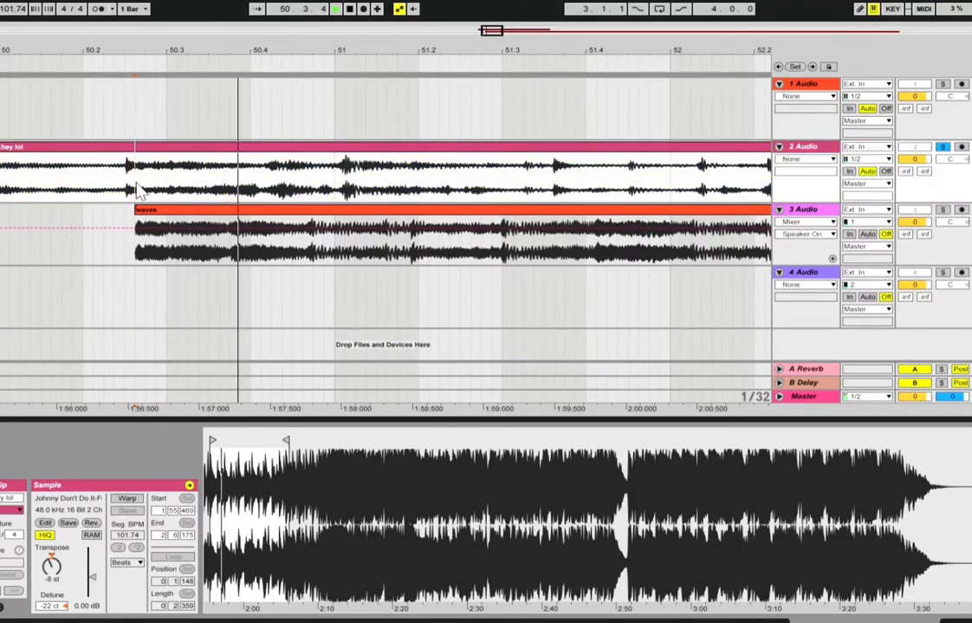
{"action": "key", "text": "ctrl+e"}
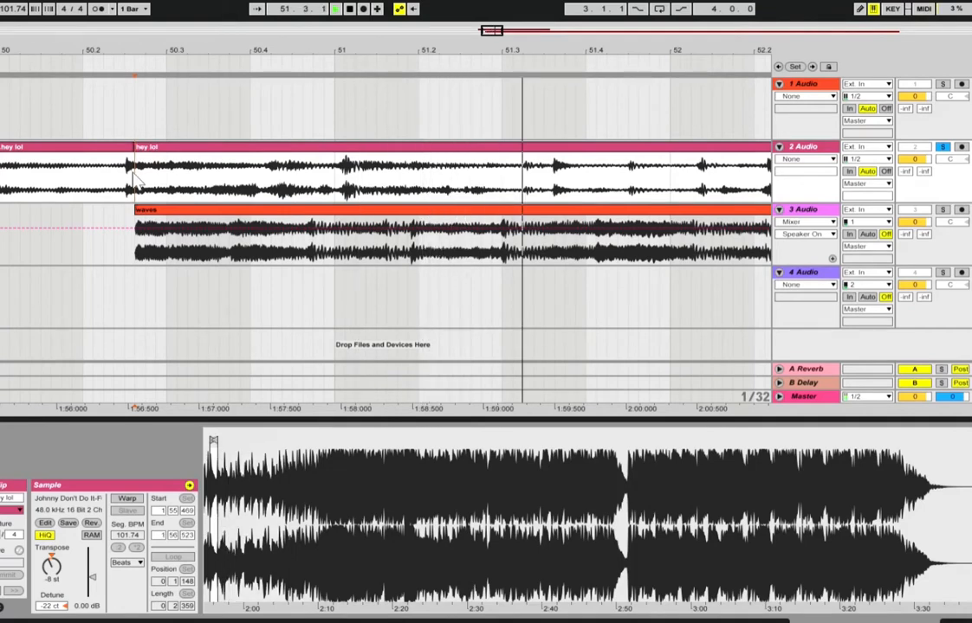
{"action": "left_click", "coordinate": [121, 156]}
{"action": "key", "text": "Delete"}
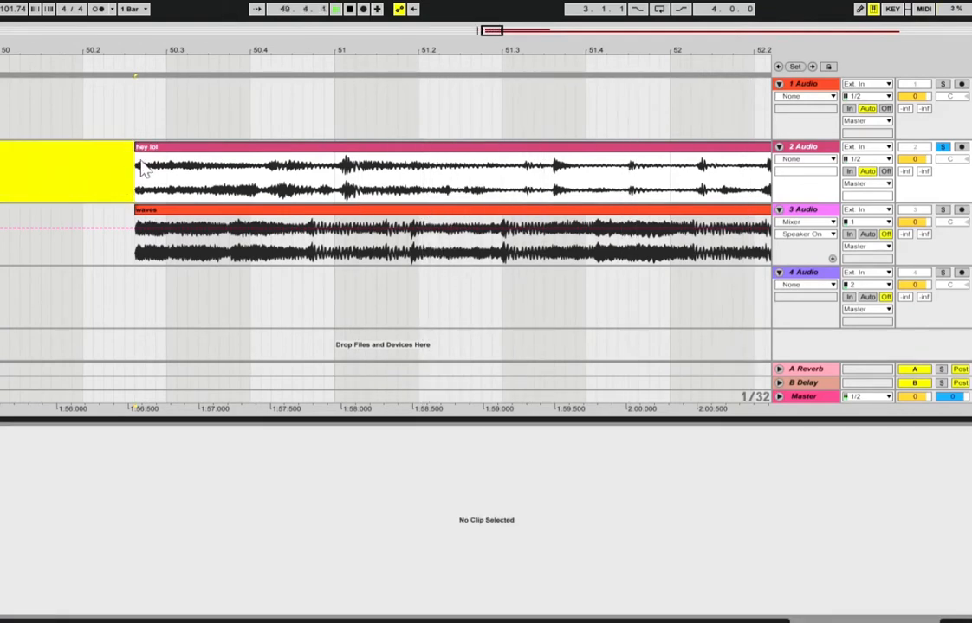
Play the trimmed hey lol clip from its beginning and move its sample start marker to 1:56:618.
{"action": "left_click", "coordinate": [138, 173]}
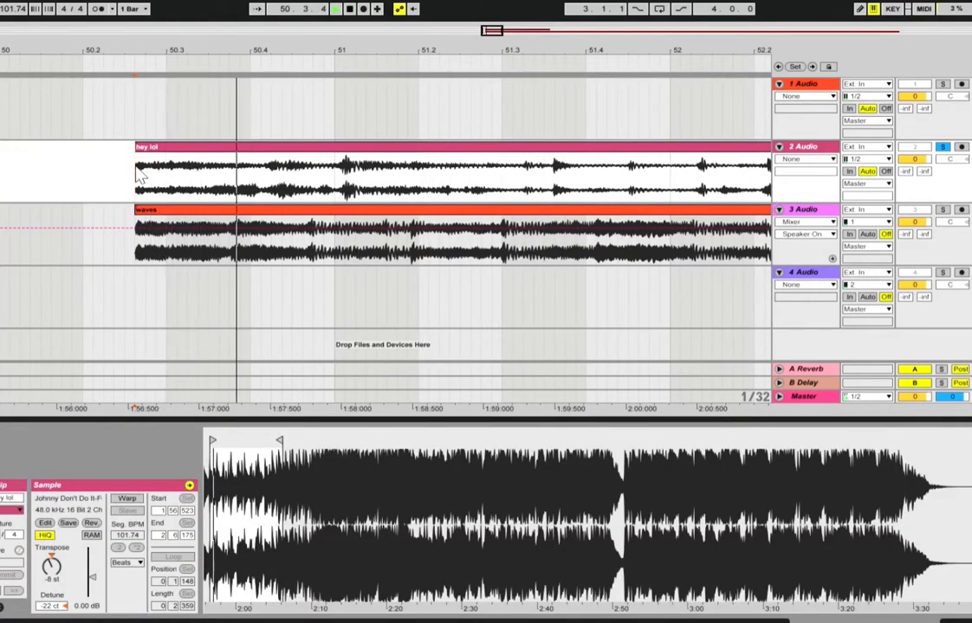
{"action": "key", "text": "space"}
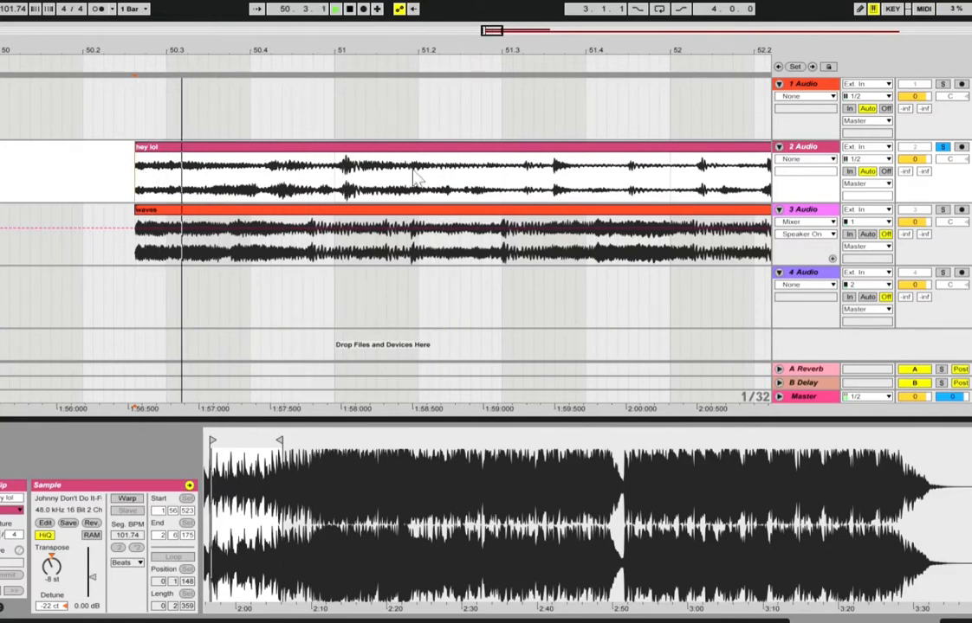
{"action": "key", "text": "space"}
{"action": "key", "text": "space"}
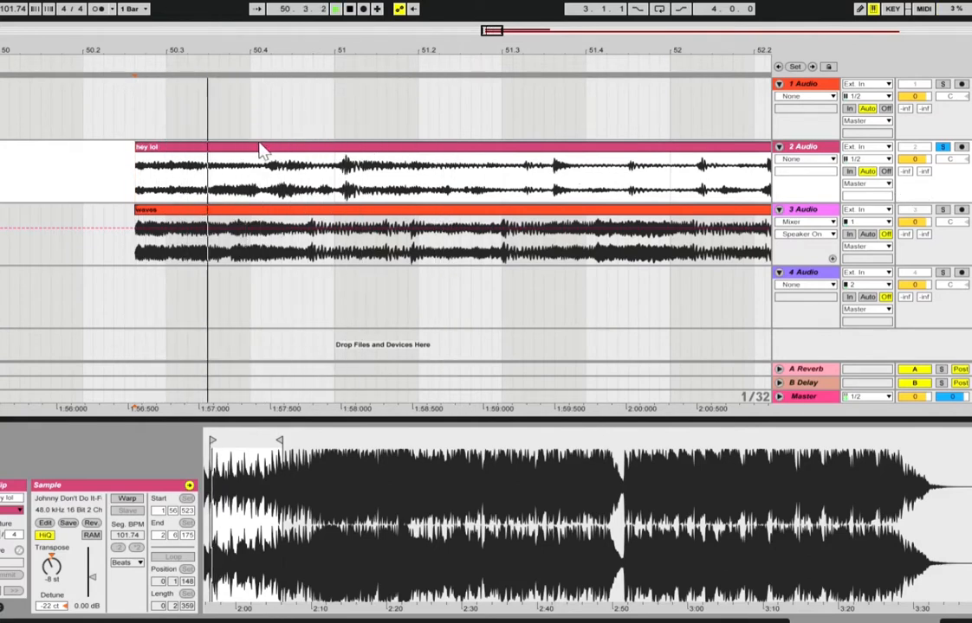
{"action": "left_click_drag", "start_coordinate": [244, 443], "coordinate": [248, 545]}
{"action": "mouse_move", "coordinate": [312, 446]}
{"action": "left_mouse_down"}
{"action": "mouse_move", "coordinate": [422, 457]}
{"action": "mouse_move", "coordinate": [403, 453]}
{"action": "left_mouse_up"}
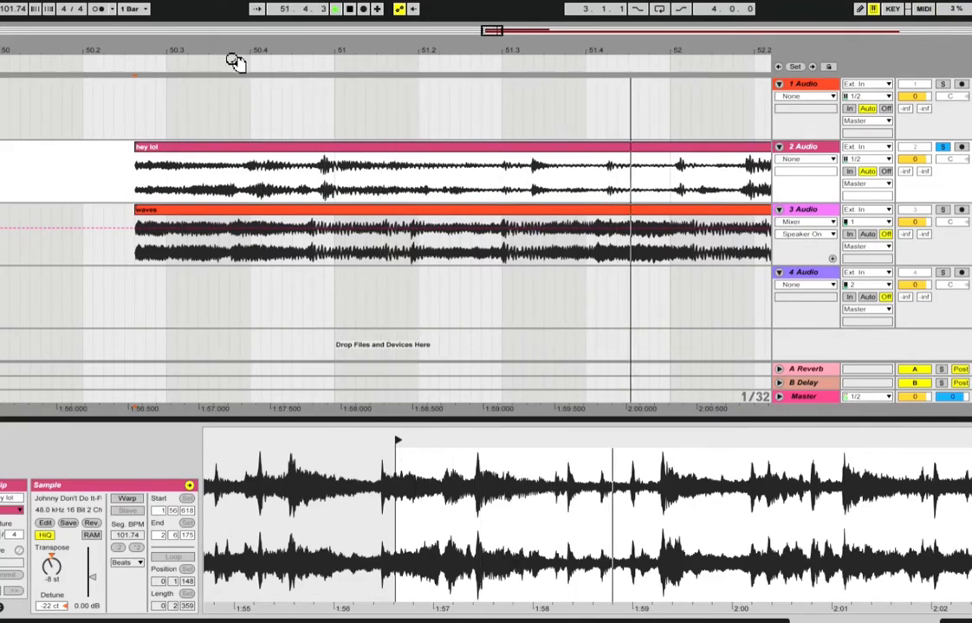
Shift the hey lol clip slightly earlier and trim its start to line up with the beginning of the waves clip.
{"action": "left_click_drag", "start_coordinate": [233, 61], "coordinate": [234, 122]}
{"action": "left_click_drag", "start_coordinate": [468, 82], "coordinate": [468, 63]}
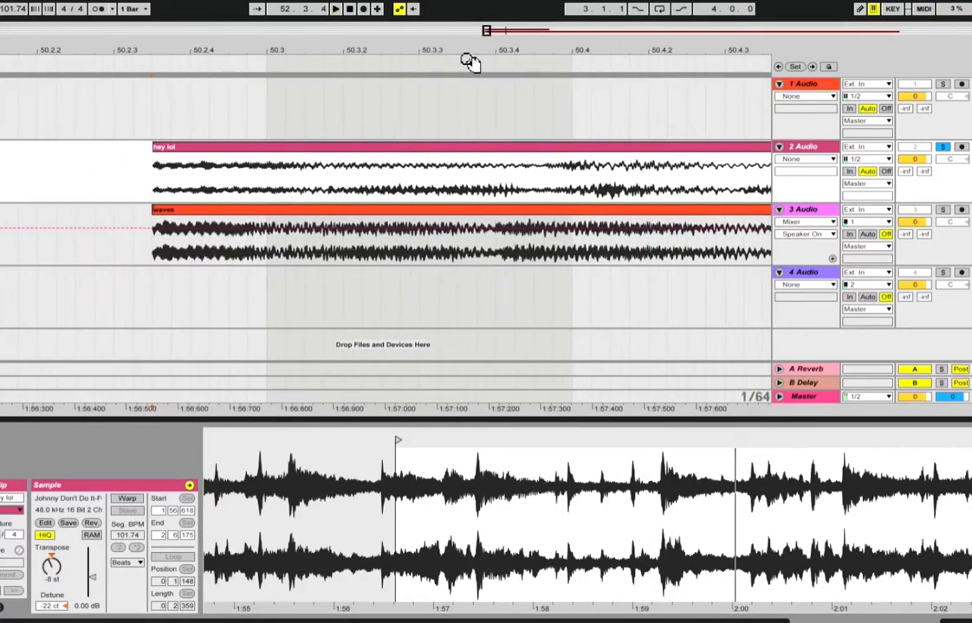
{"action": "left_click_drag", "start_coordinate": [604, 154], "coordinate": [552, 164]}
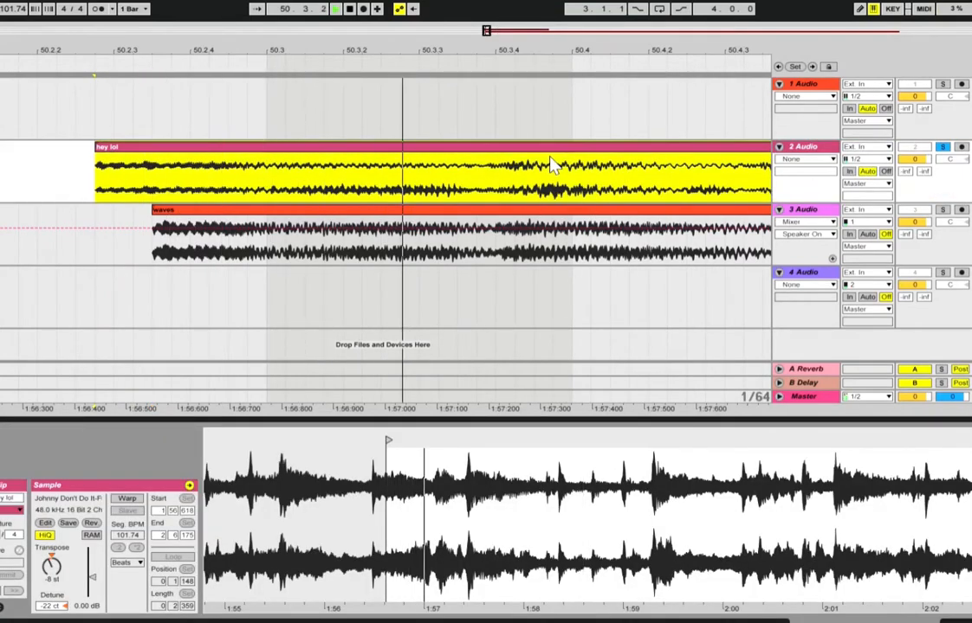
{"action": "left_click", "coordinate": [182, 190]}
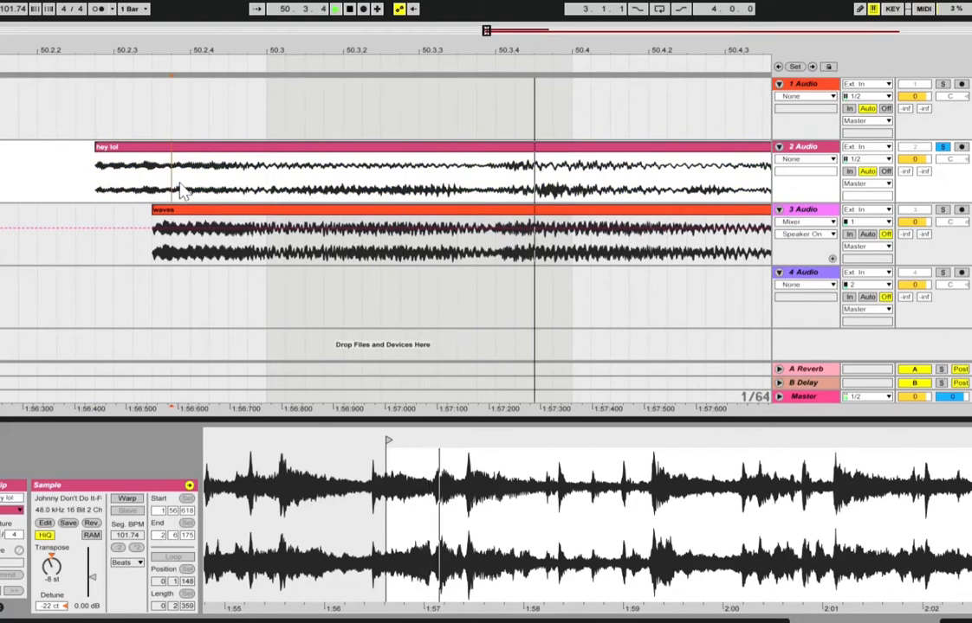
{"action": "left_click_drag", "start_coordinate": [115, 162], "coordinate": [171, 164]}
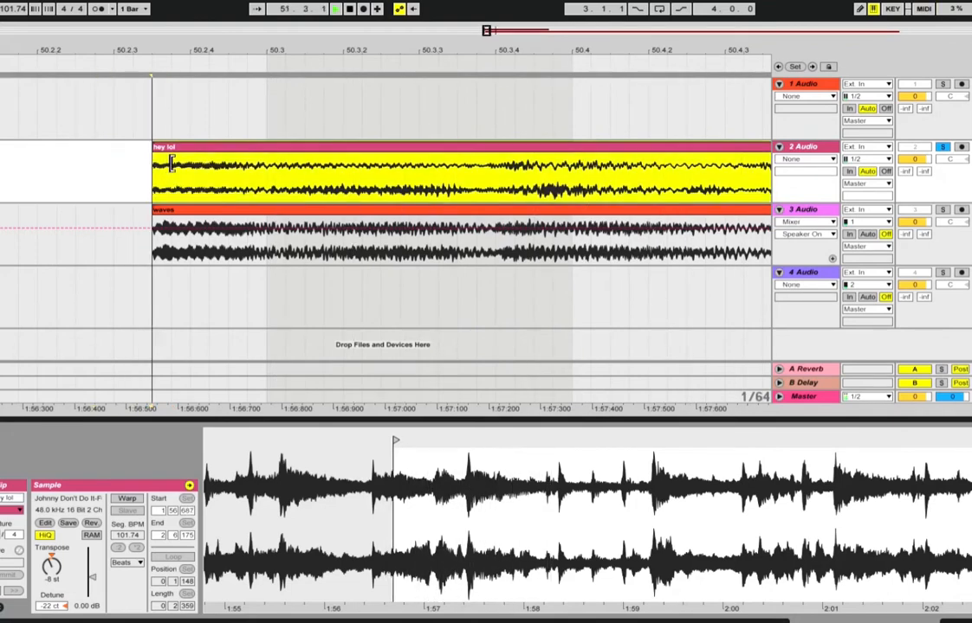
Compare the aligned sample with the waves clip by switching the solo between tracks 2 and 3.
{"action": "left_click", "coordinate": [942, 211]}
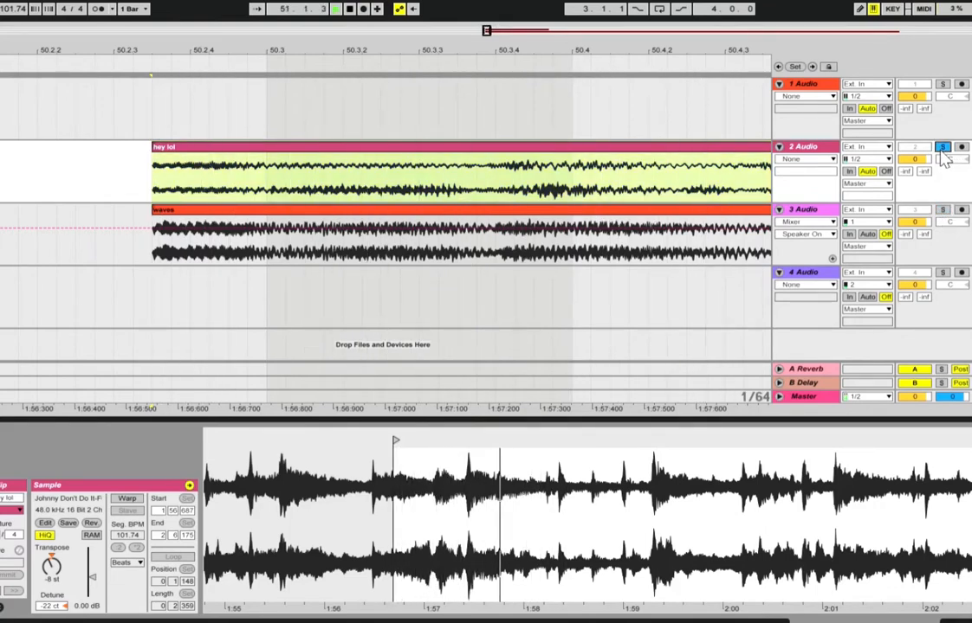
{"action": "left_click", "coordinate": [944, 211]}
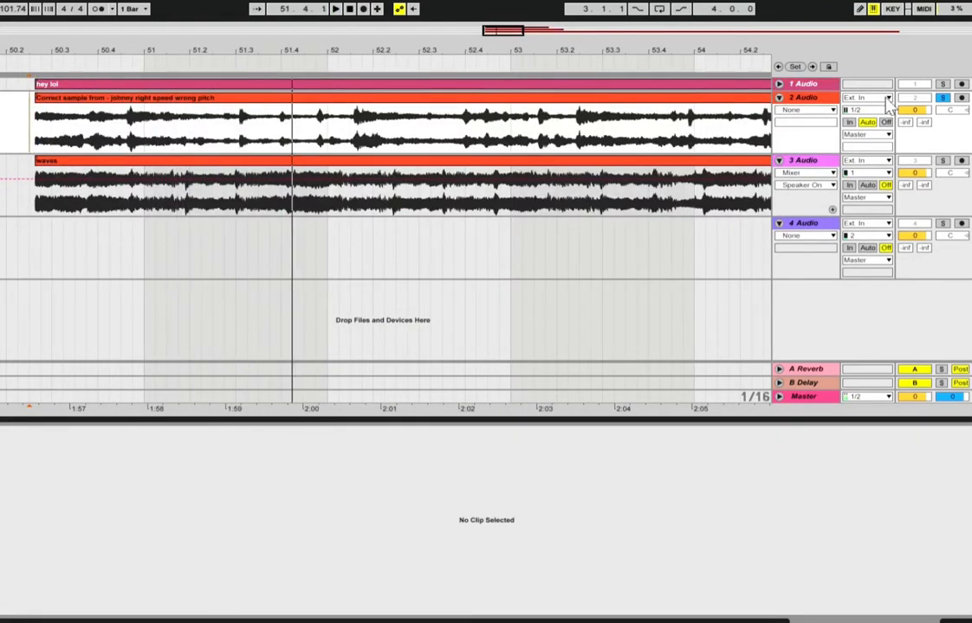
{"action": "left_click", "coordinate": [942, 161]}
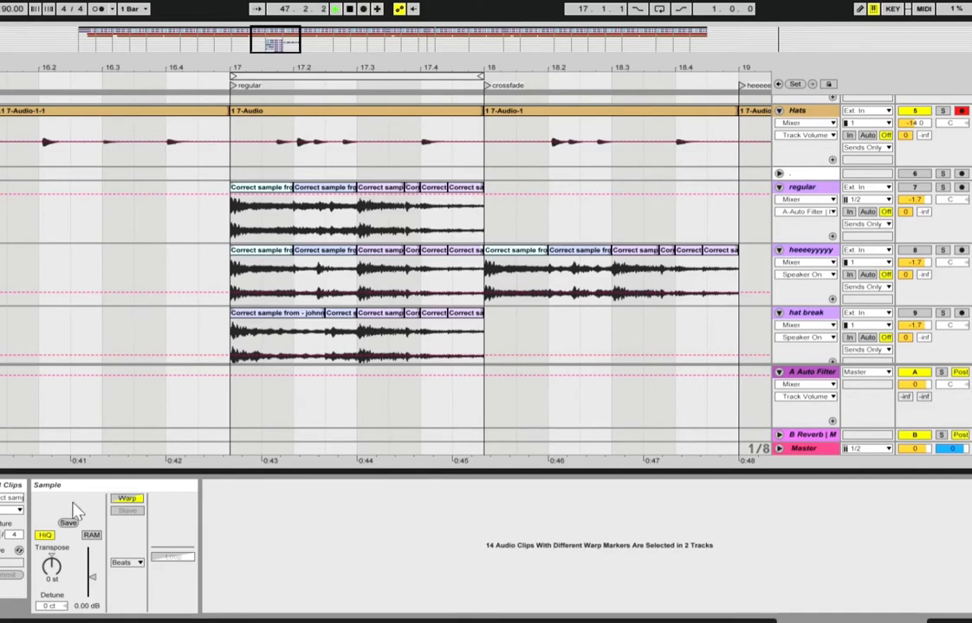
Reset playback to the beginning and play the soloed regular track from its first chop at bar 17.
{"action": "double_click", "coordinate": [350, 12]}
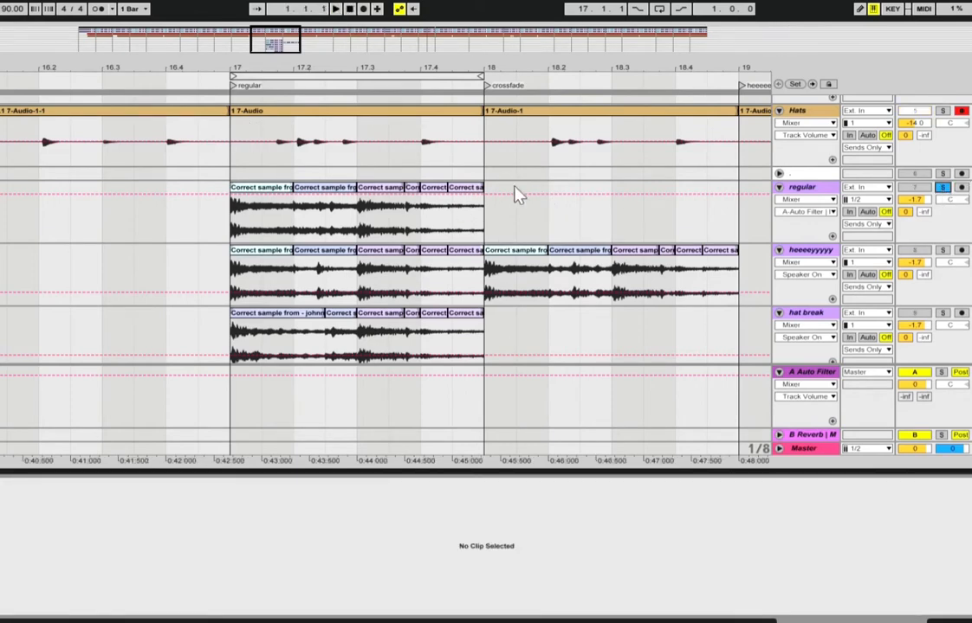
{"action": "left_click", "coordinate": [286, 195]}
{"action": "key", "text": "space"}
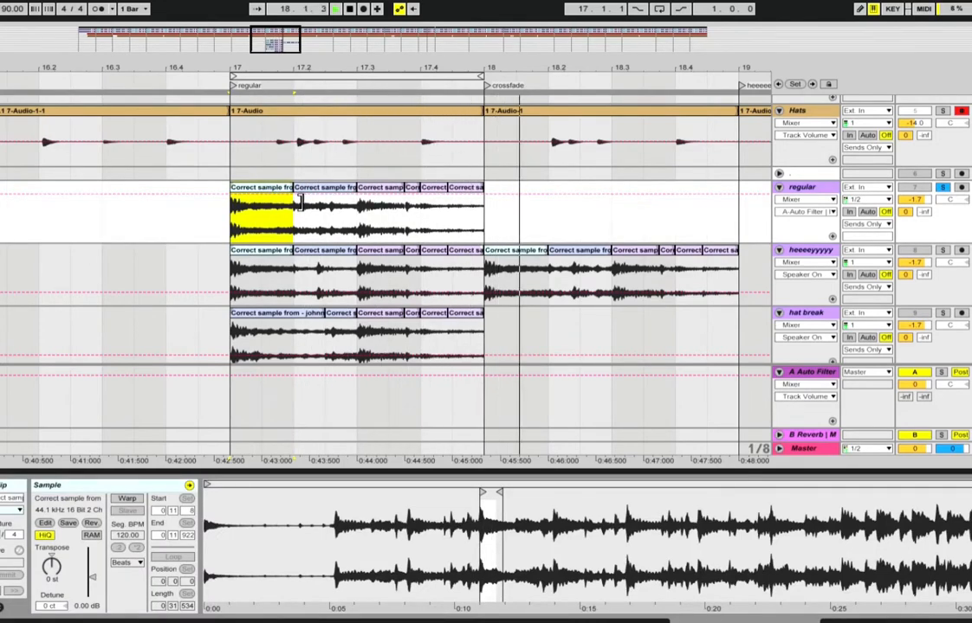
Try extending the first chop on the regular track over the chops after it, and undo the change.
{"action": "mouse_move", "coordinate": [299, 202]}
{"action": "left_mouse_down"}
{"action": "mouse_move", "coordinate": [526, 189]}
{"action": "mouse_move", "coordinate": [547, 199]}
{"action": "left_mouse_up"}
{"action": "key", "text": "space"}
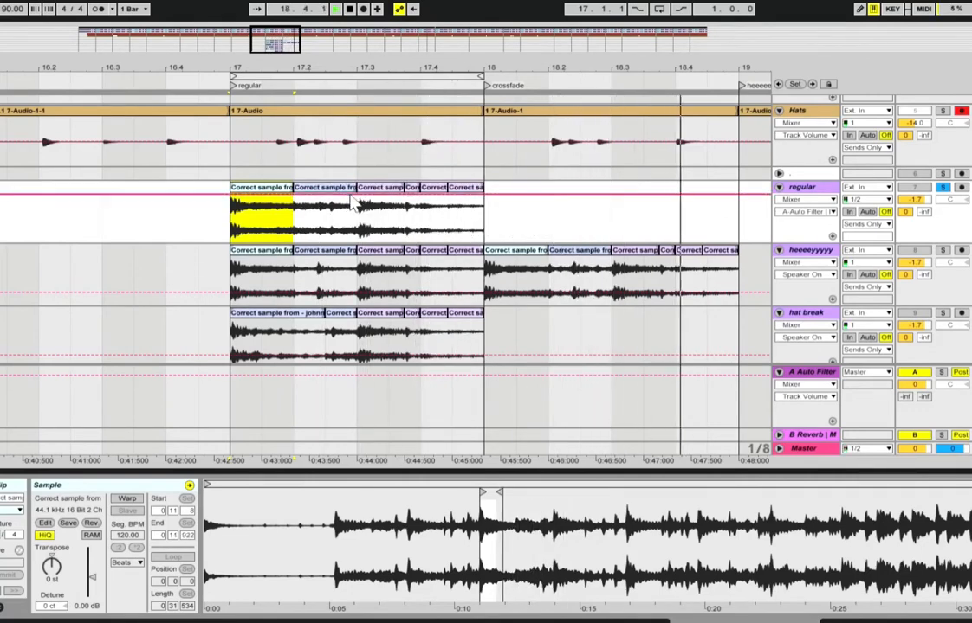
{"action": "key", "text": "ctrl+z"}
Extend the second chop on the regular track to about 18.1.3 and play it.
{"action": "key", "text": "space"}
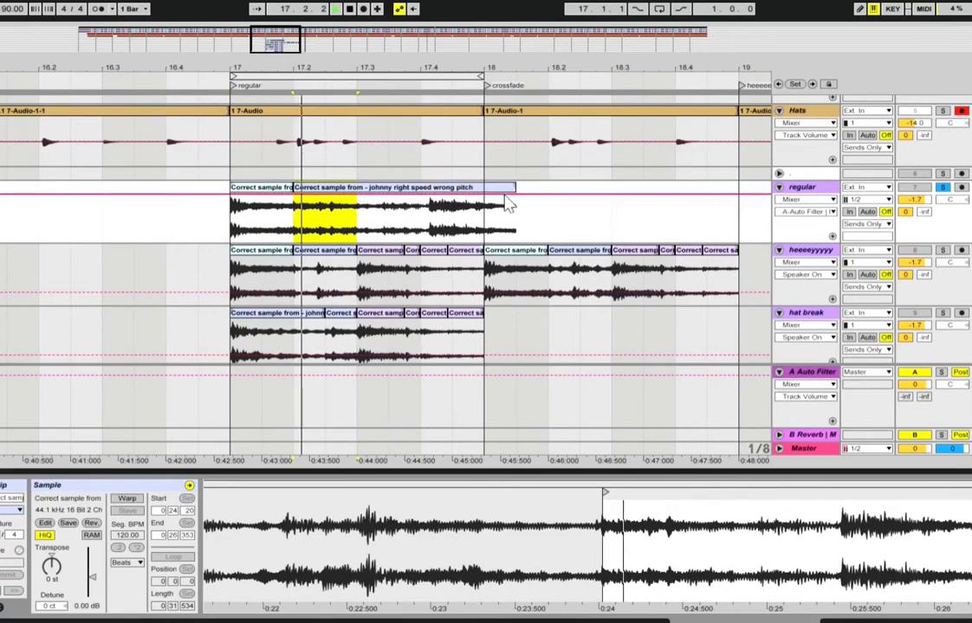
{"action": "key", "text": "space"}
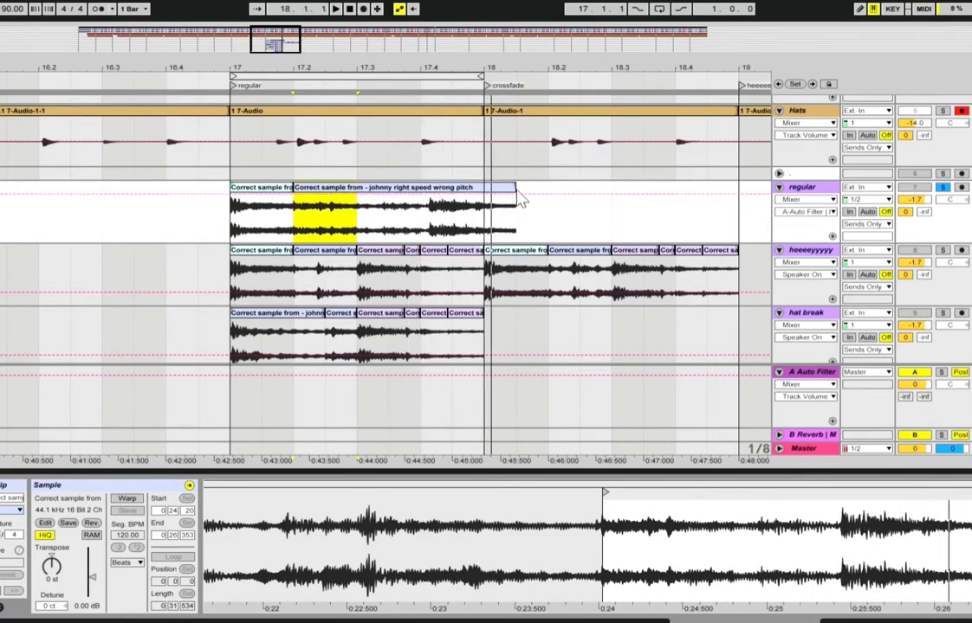
Undo the second chop's extension and try extending the third chop on the regular track to about 18.2.2, playing it back.
{"action": "key", "text": "ctrl+y"}
{"action": "key", "text": "ctrl+z"}
{"action": "key", "text": "space"}
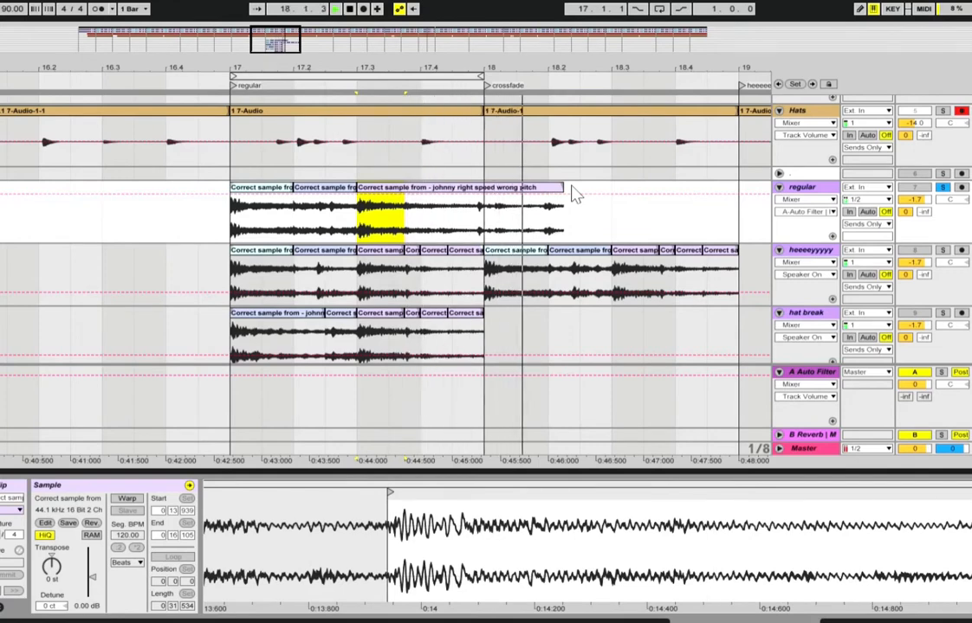
Restore the third chop, try extending the fifth chop on the regular track to bar 18, and undo the change.
{"action": "key", "text": "ctrl+y"}
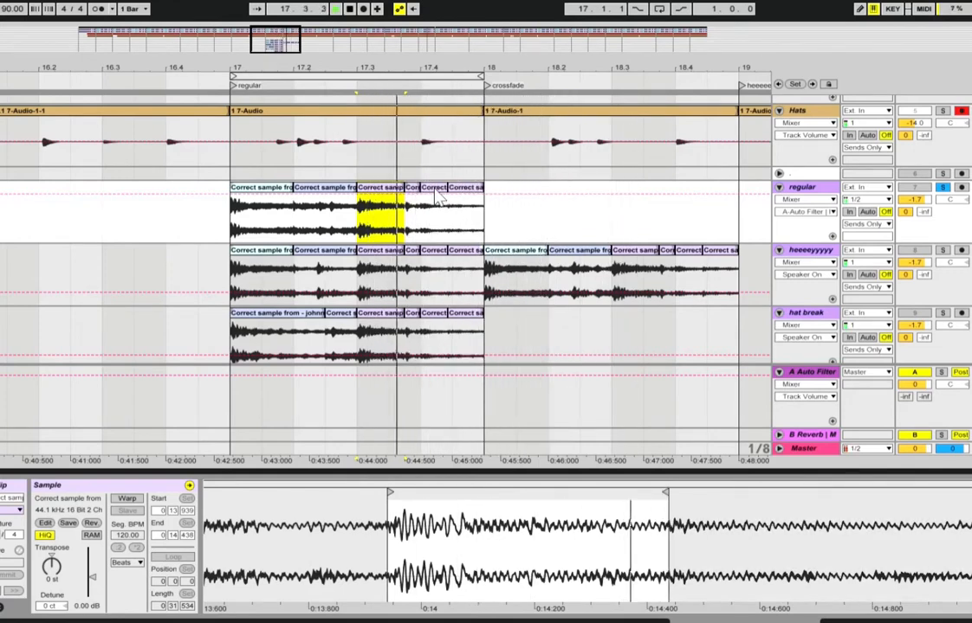
{"action": "key", "text": "ctrl+z"}
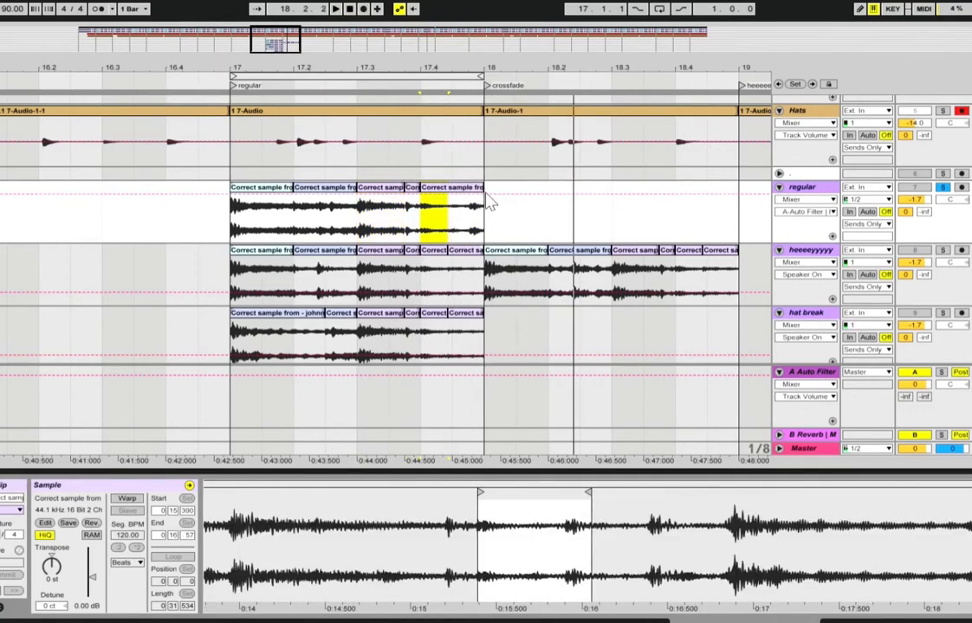
{"action": "key", "text": "ctrl+y"}
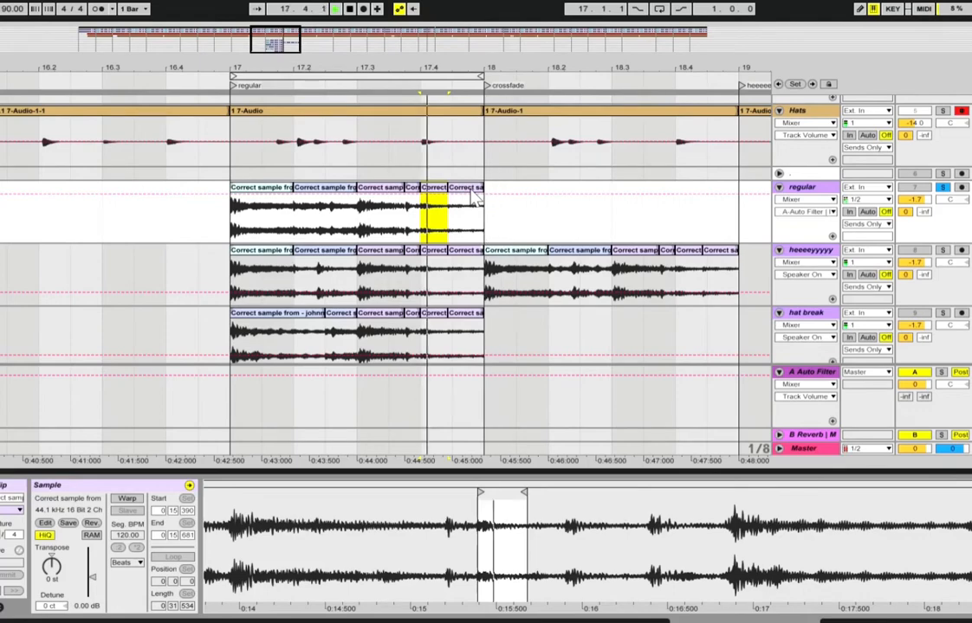
Copy the regular track's last chop to 18.2, extend the copy's start back to bar 18, and play it with looping off.
{"action": "left_click", "coordinate": [272, 251]}
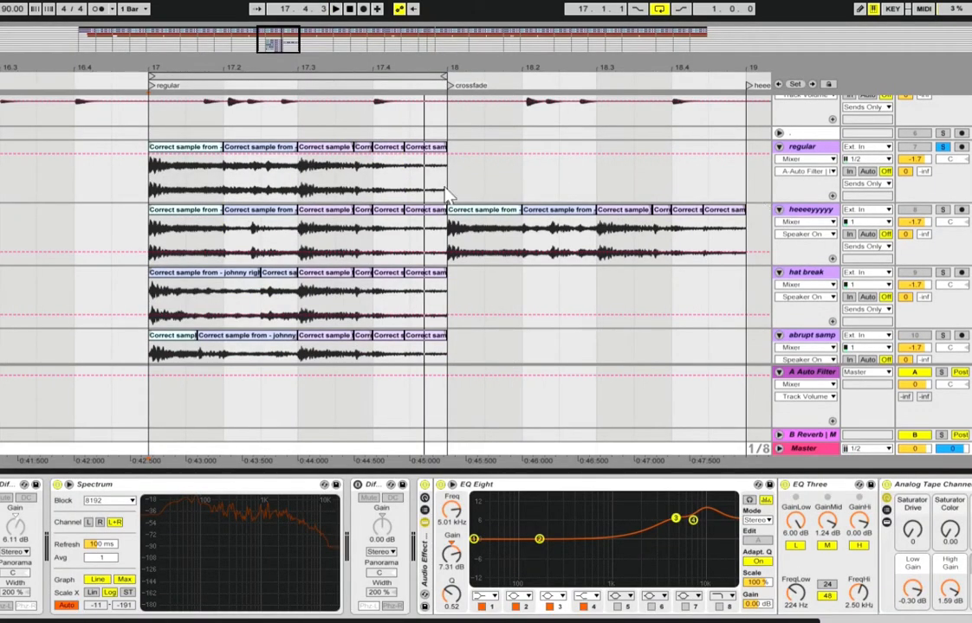
{"action": "left_click", "coordinate": [422, 153]}
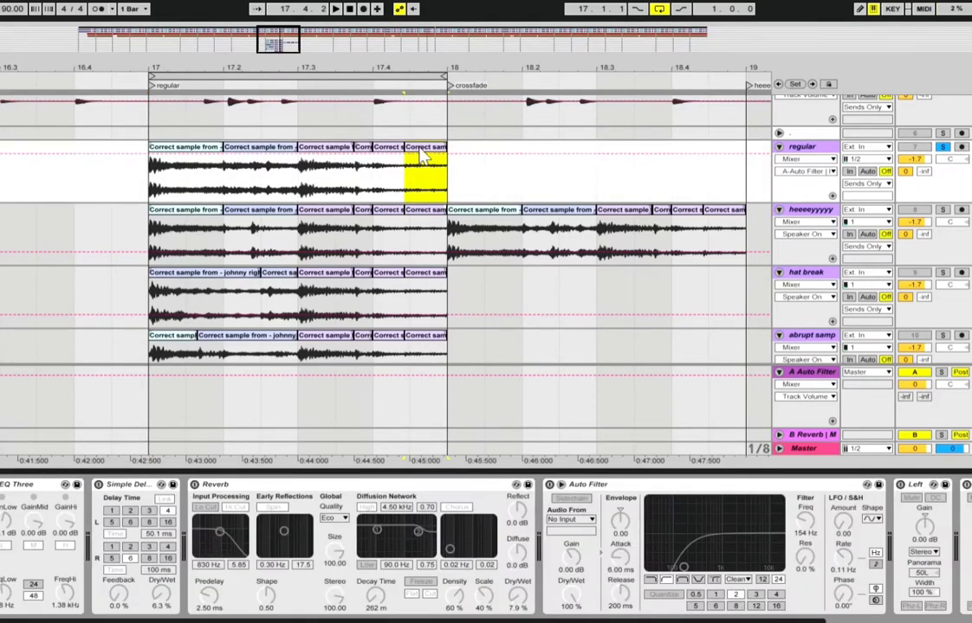
{"action": "mouse_move", "coordinate": [465, 170]}
{"action": "left_mouse_down"}
{"action": "mouse_move", "coordinate": [568, 173]}
{"action": "mouse_move", "coordinate": [468, 162]}
{"action": "left_mouse_up"}
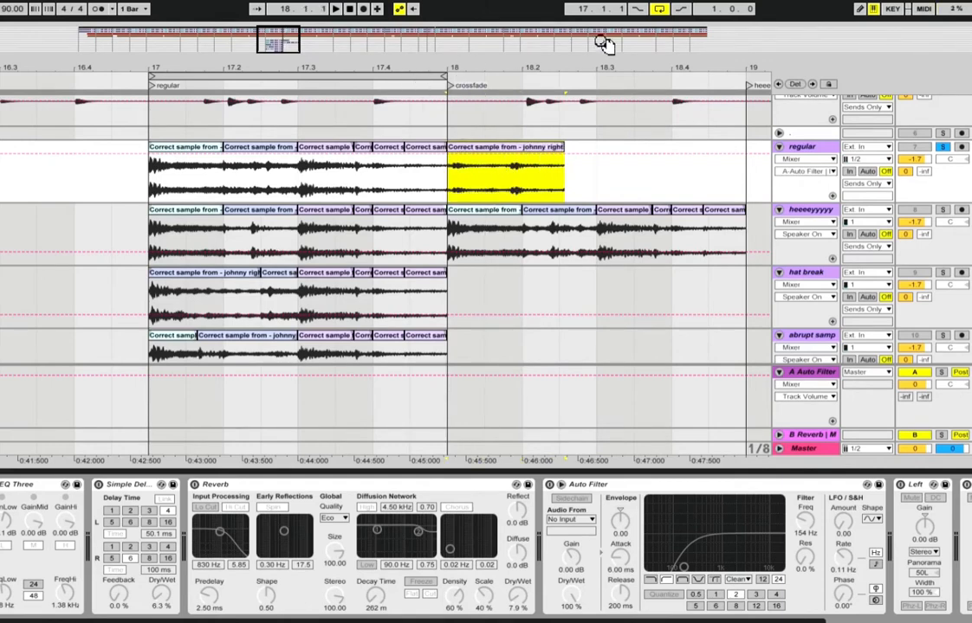
{"action": "left_click", "coordinate": [659, 10]}
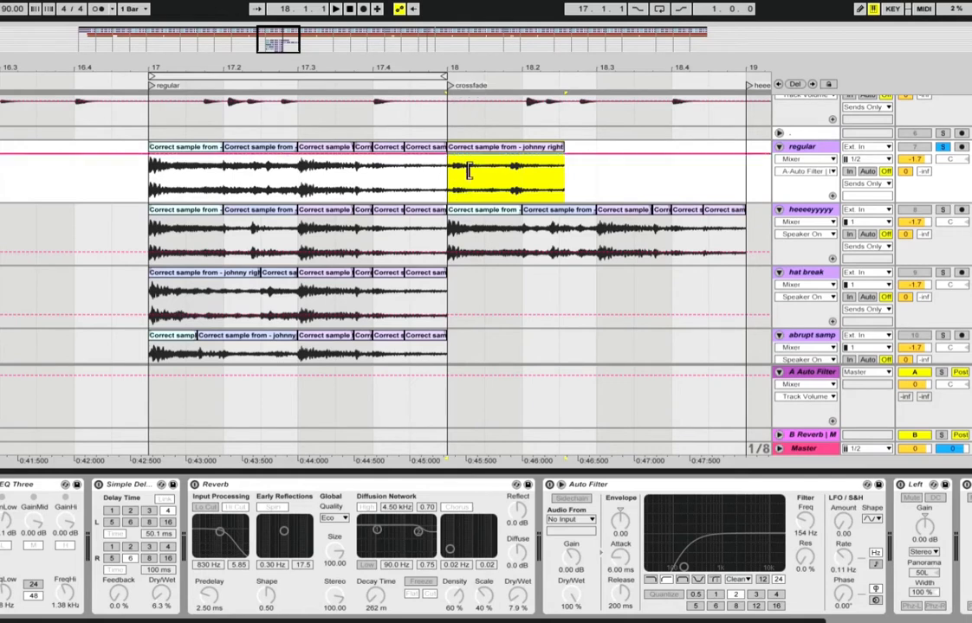
{"action": "key", "text": "space"}
Undo the start extension of the copied chop at 18.2 on the regular track and play it.
{"action": "key", "text": "ctrl+z"}
{"action": "key", "text": "space"}
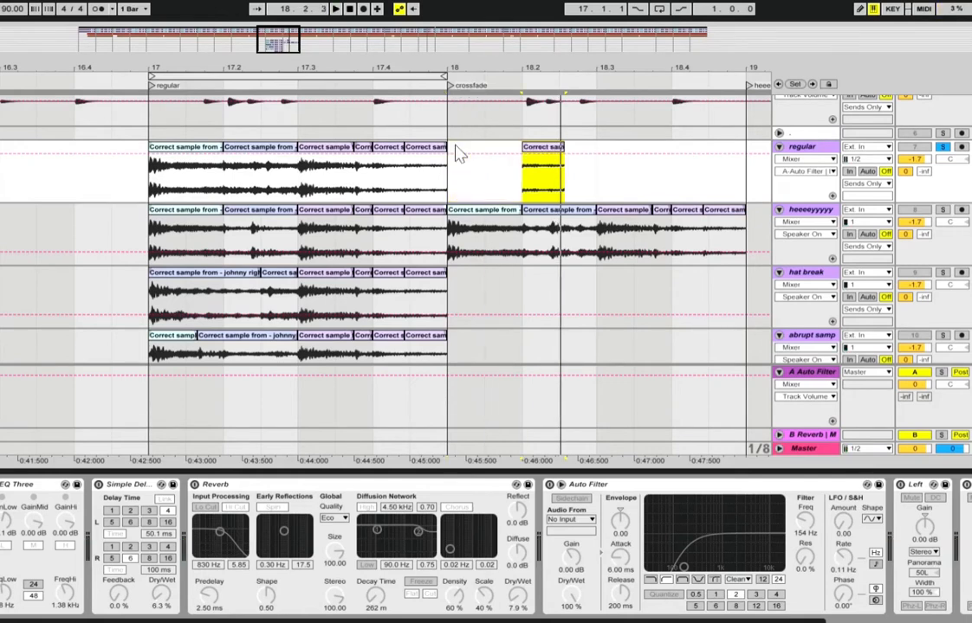
{"action": "key", "text": "ctrl+y"}
{"action": "key", "text": "ctrl+z"}
{"action": "key", "text": "plus"}
{"action": "key", "text": "plus"}
{"action": "key", "text": "space"}
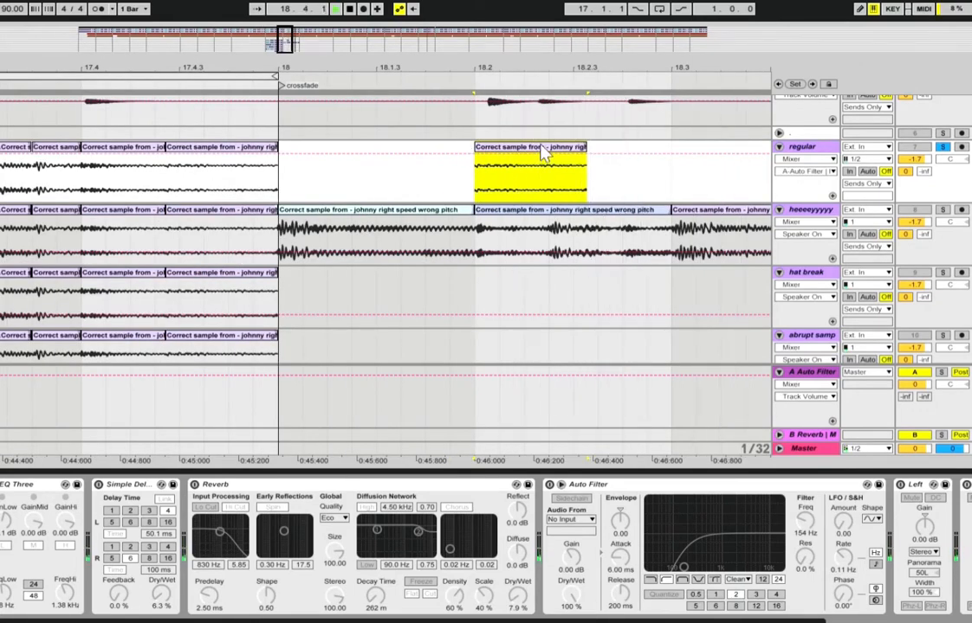
Move the copied chop back over the last chop before bar 18 on the regular track and play from 17.4.
{"action": "left_click_drag", "start_coordinate": [542, 152], "coordinate": [234, 167]}
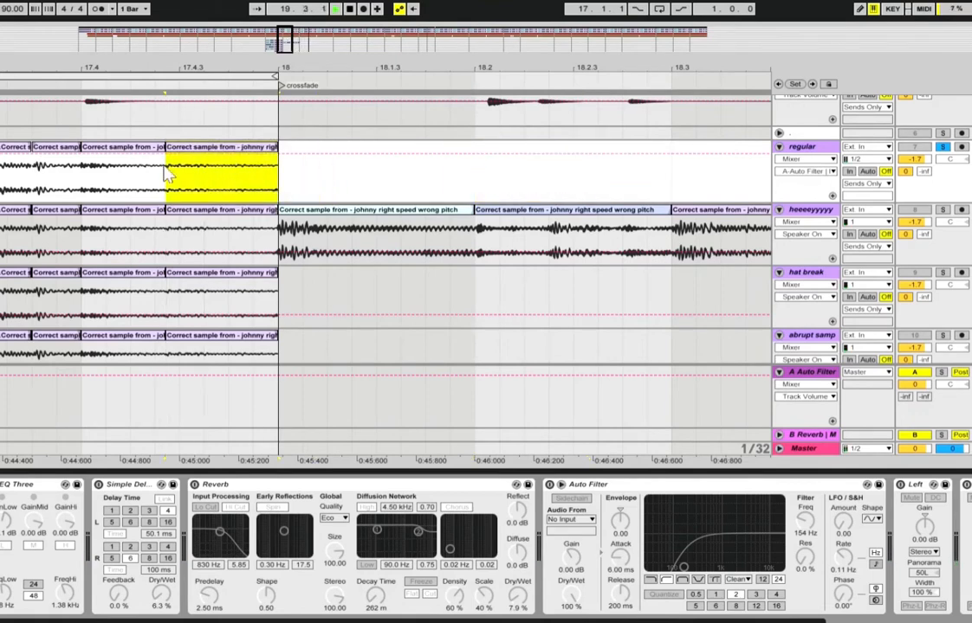
{"action": "left_click", "coordinate": [84, 191]}
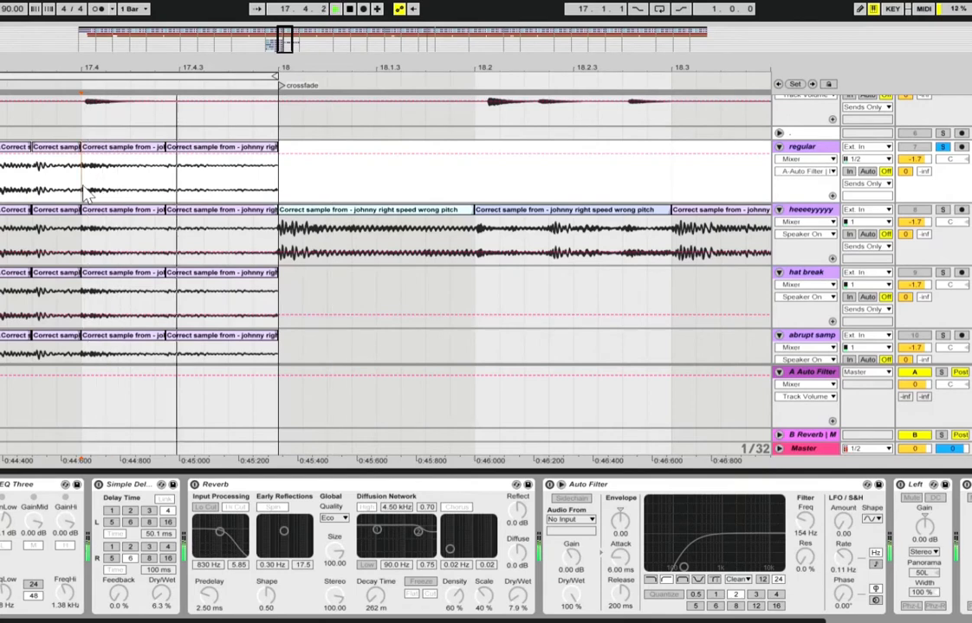
{"action": "key", "text": "space"}
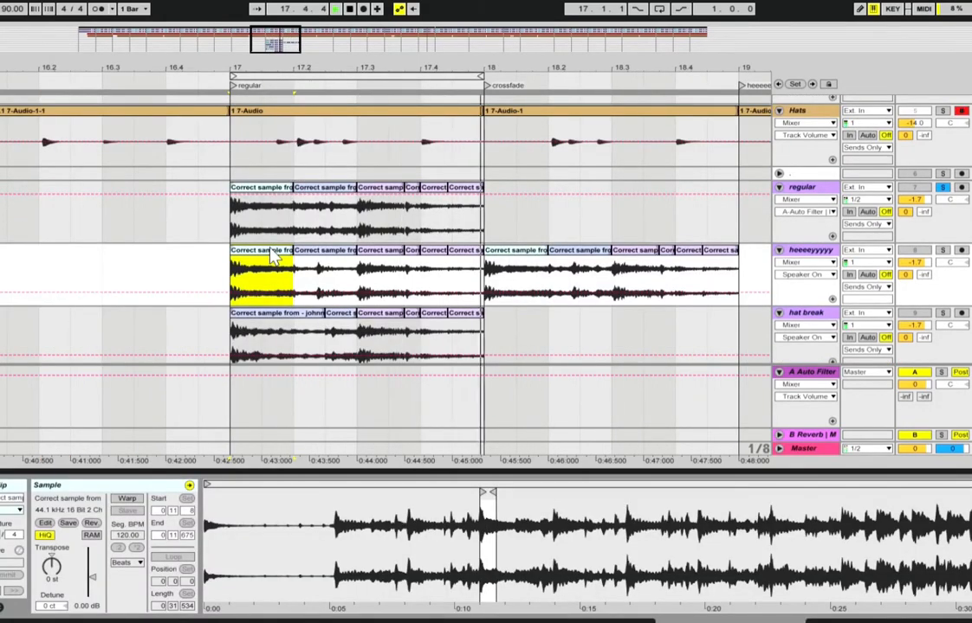
Solo and play the heeeeyyyyy track and the hat break track in turn.
{"action": "left_click", "coordinate": [942, 250]}
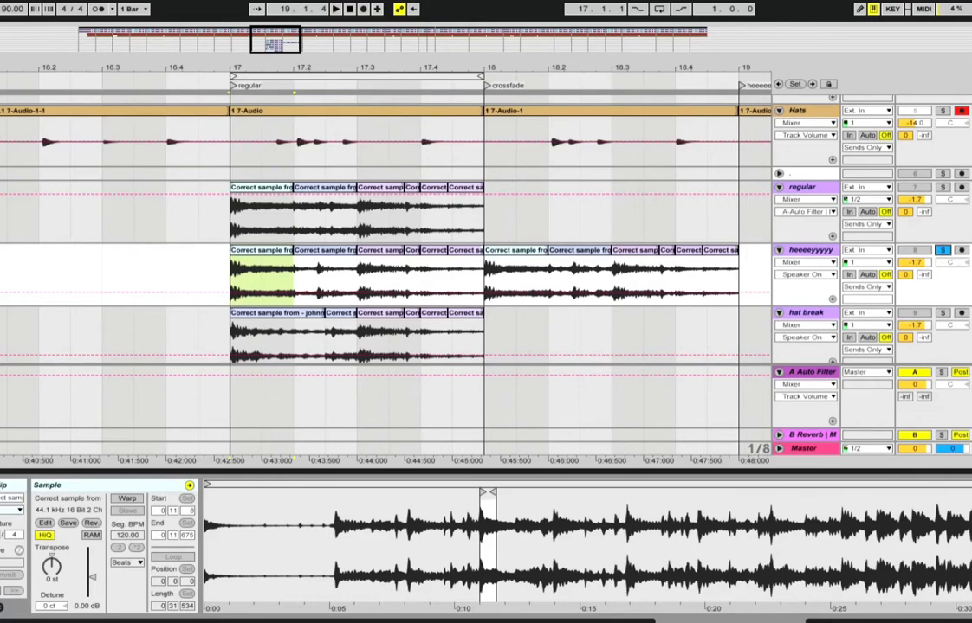
{"action": "scroll", "coordinate": [935, 246], "scroll_direction": "down", "scroll_amount": 3}
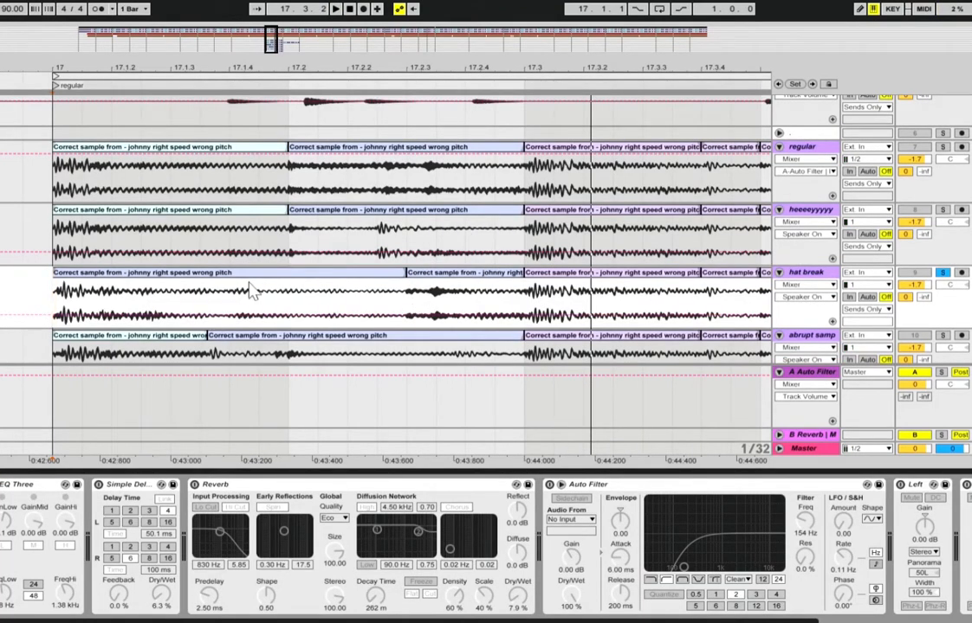
{"action": "key", "text": "space"}
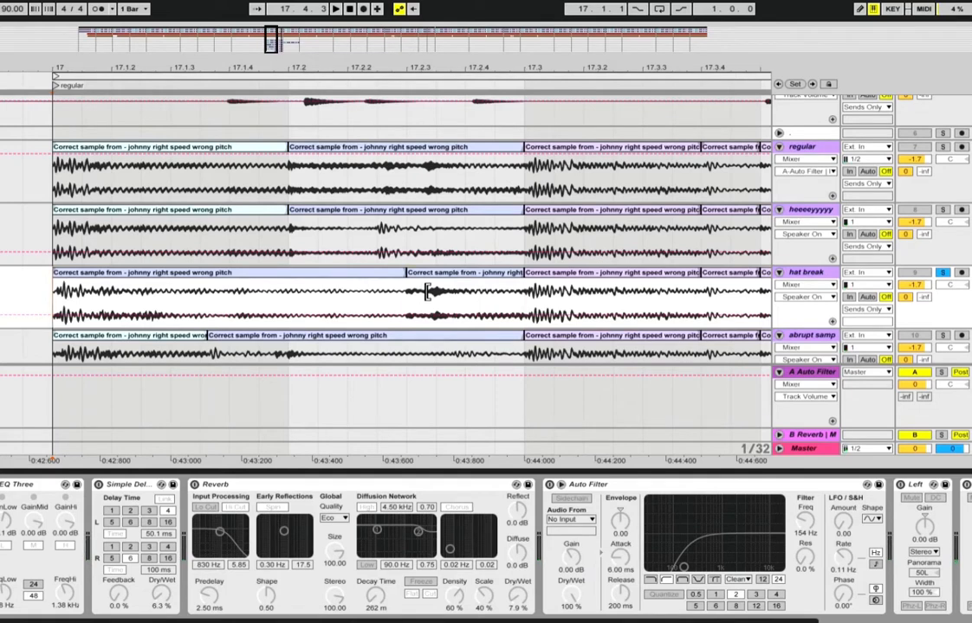
Extend the start of the hat break track's second chop back to 17.2 and play from bar 17.
{"action": "left_click_drag", "start_coordinate": [427, 292], "coordinate": [305, 292]}
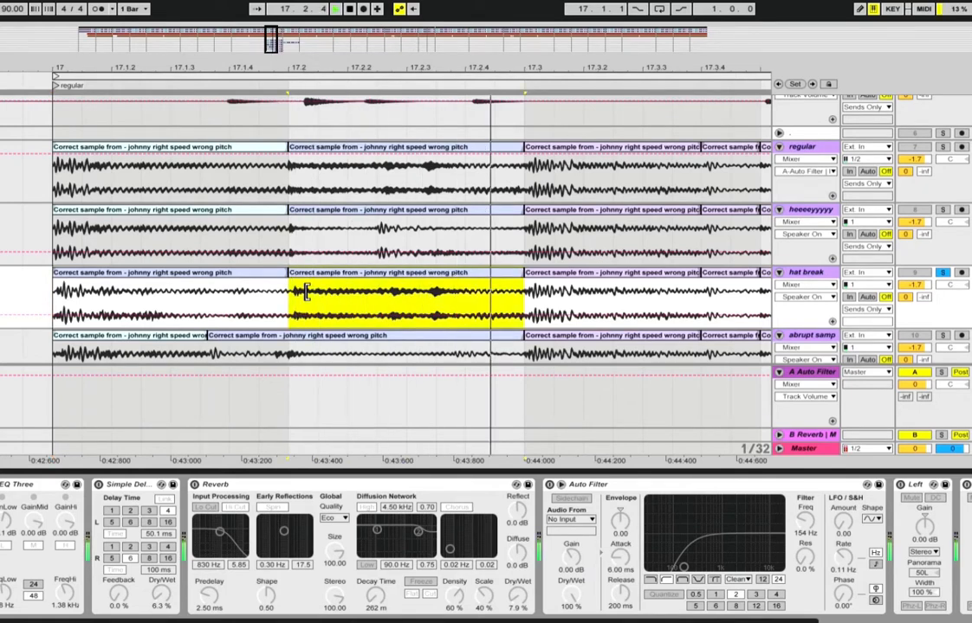
{"action": "left_click", "coordinate": [61, 299]}
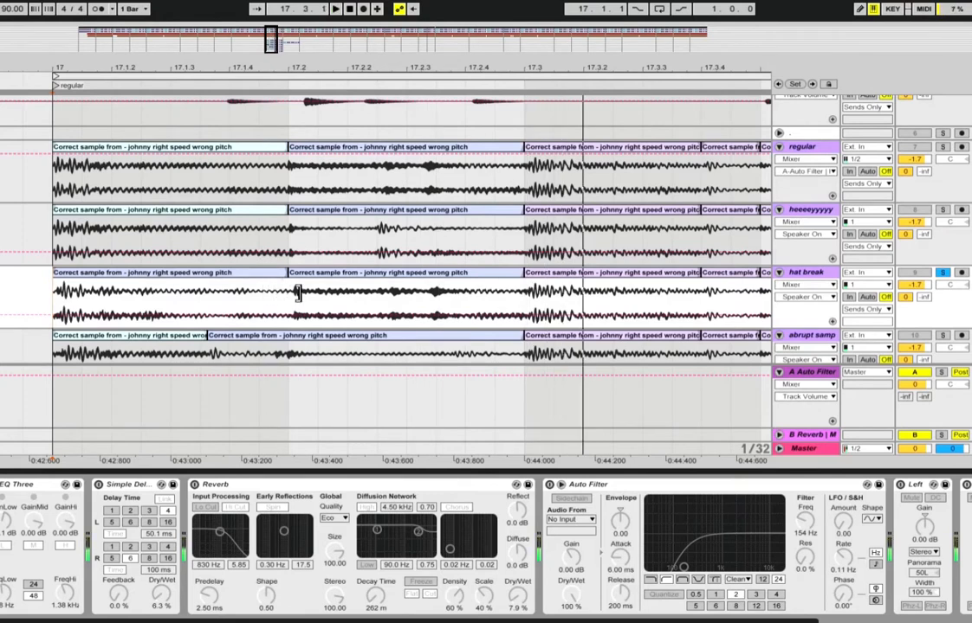
{"action": "key", "text": "space"}
Try extending the hat break track's first chop to about midway between 17.2.3 and 17.2.4, play it, and undo the change.
{"action": "key", "text": "ctrl+z"}
{"action": "key", "text": "ctrl+z"}
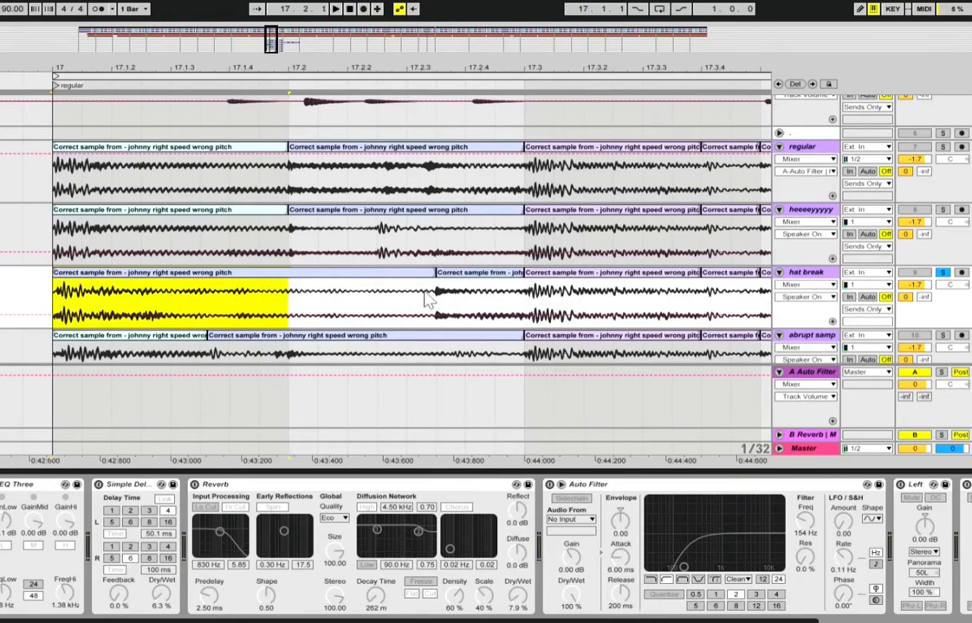
{"action": "left_click", "coordinate": [43, 301]}
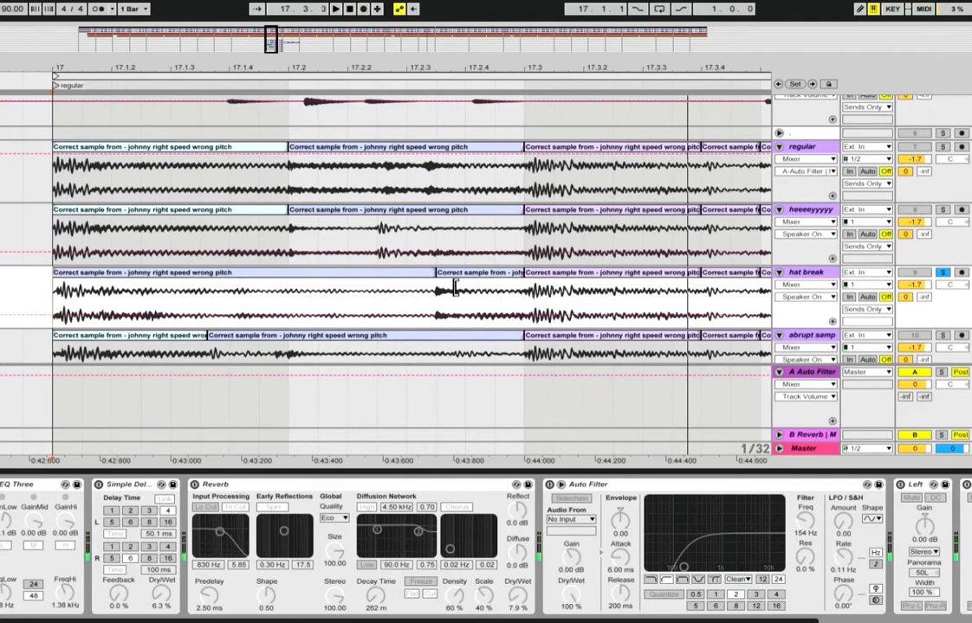
{"action": "key", "text": "ctrl+z"}
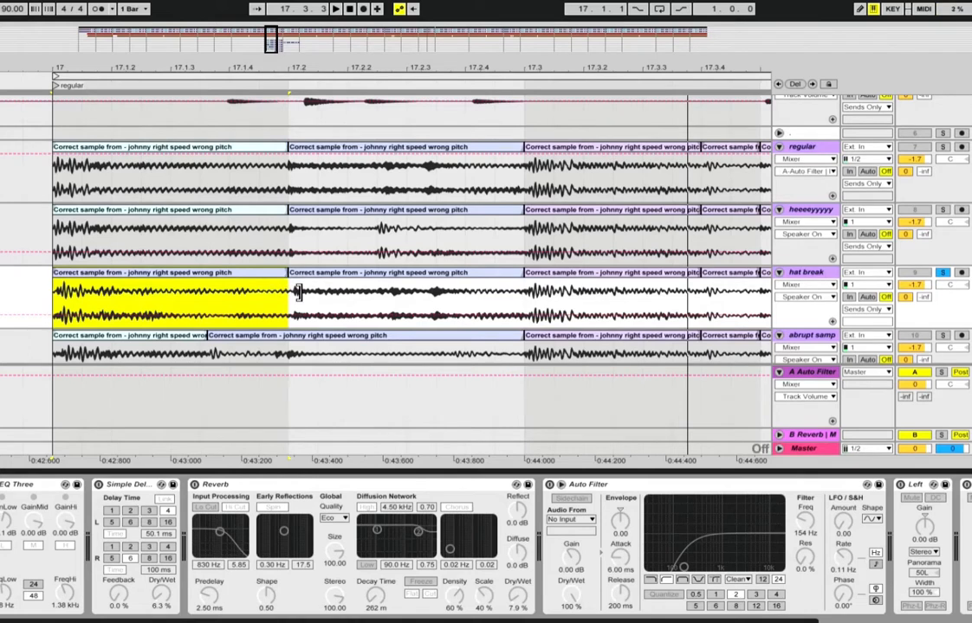
With the grid off, move the boundary between the hat break track's first two chops to about 17.2.3 and play from bar 17.
{"action": "left_click_drag", "start_coordinate": [297, 293], "coordinate": [386, 291]}
{"action": "key", "text": "space"}
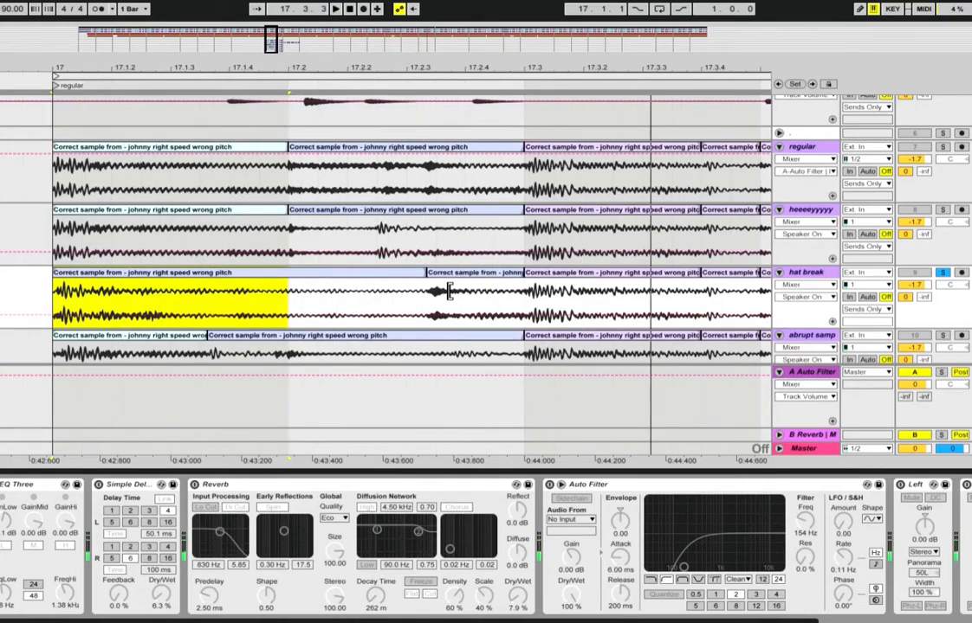
{"action": "left_click_drag", "start_coordinate": [448, 291], "coordinate": [422, 293]}
{"action": "key", "text": "space"}
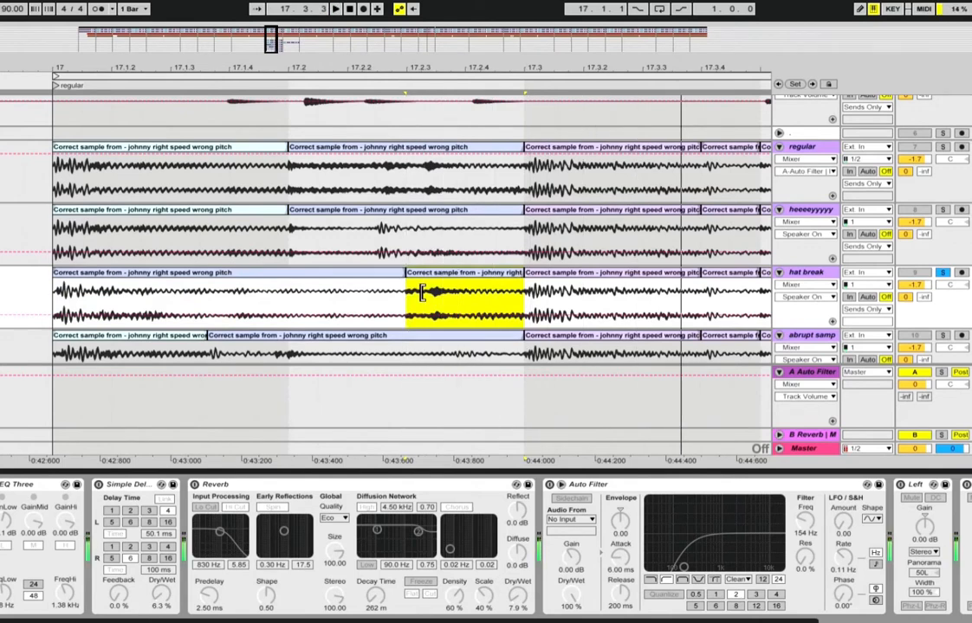
{"action": "left_click", "coordinate": [59, 294]}
{"action": "key", "text": "space"}
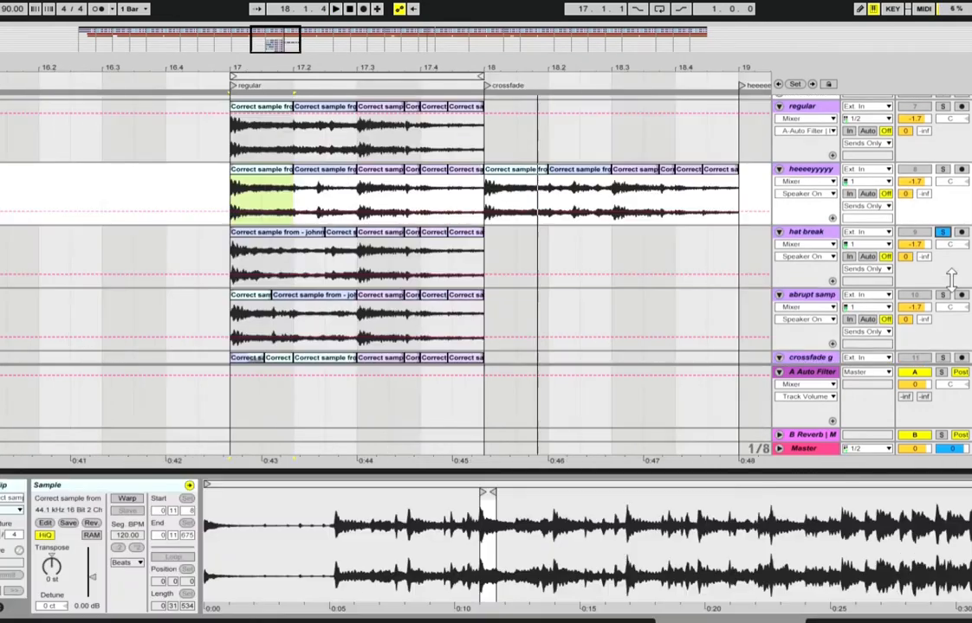
Solo and play the abrupt samp track and the crossfade g track in turn.
{"action": "left_click", "coordinate": [942, 295]}
{"action": "key", "text": "space"}
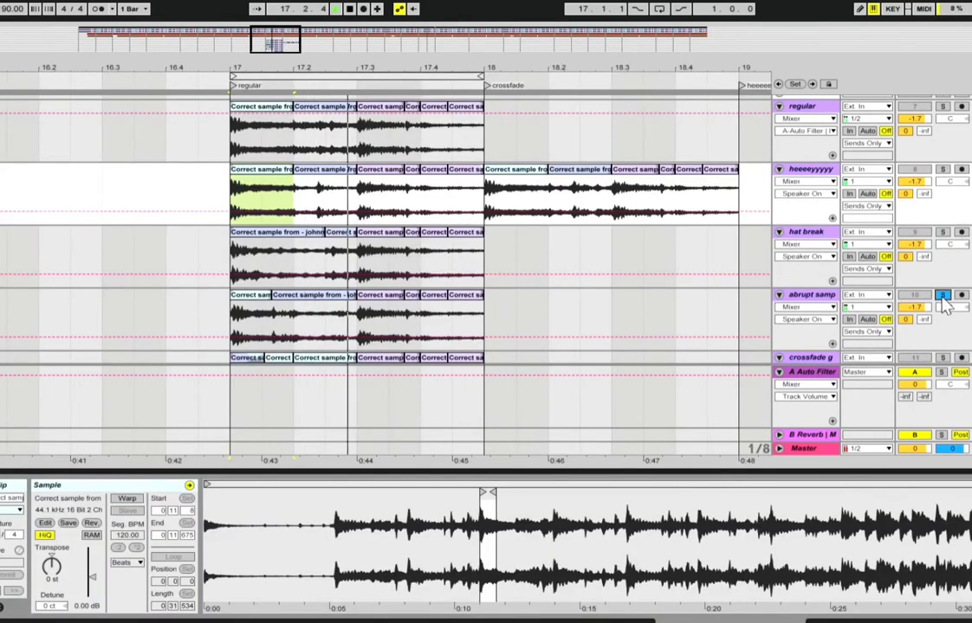
{"action": "scroll", "coordinate": [945, 286], "scroll_direction": "down", "scroll_amount": 2}
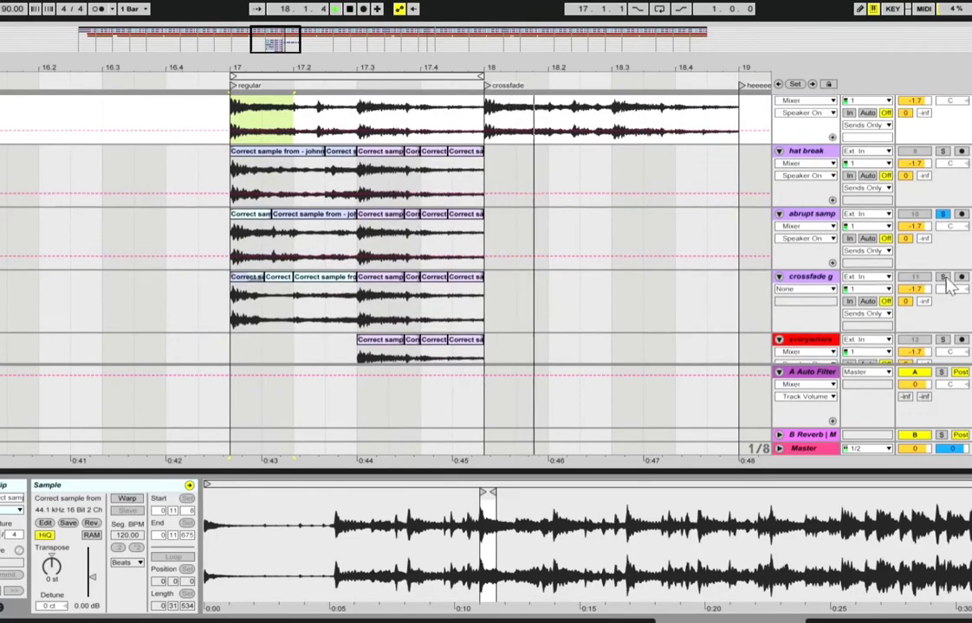
{"action": "left_click", "coordinate": [942, 278]}
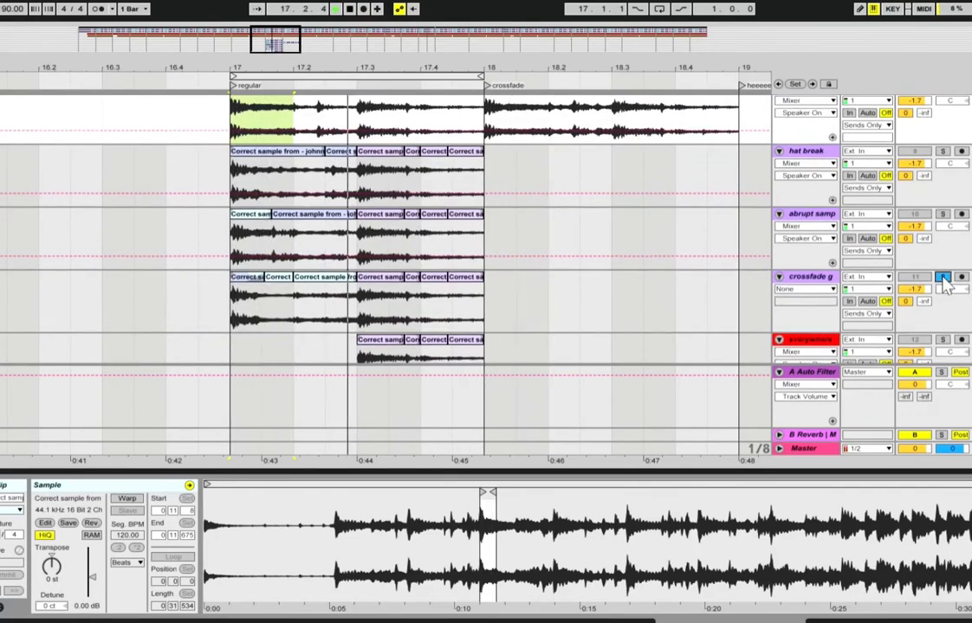
Show the clip fades on the crossfade g track, focusing on the crossfade between its first two chops.
{"action": "scroll", "coordinate": [485, 260], "scroll_direction": "down", "scroll_amount": 1}
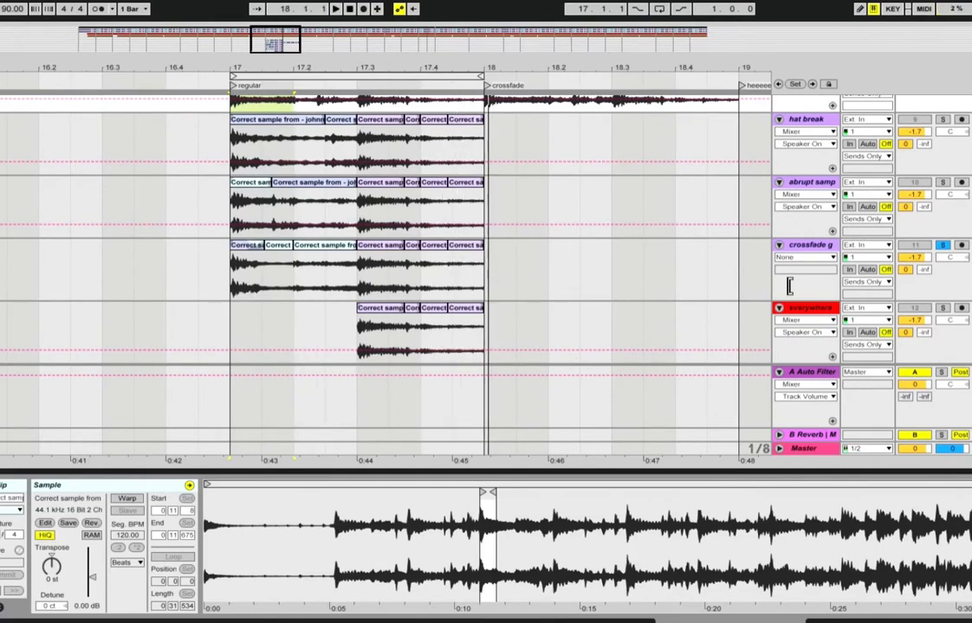
{"action": "left_click", "coordinate": [817, 247]}
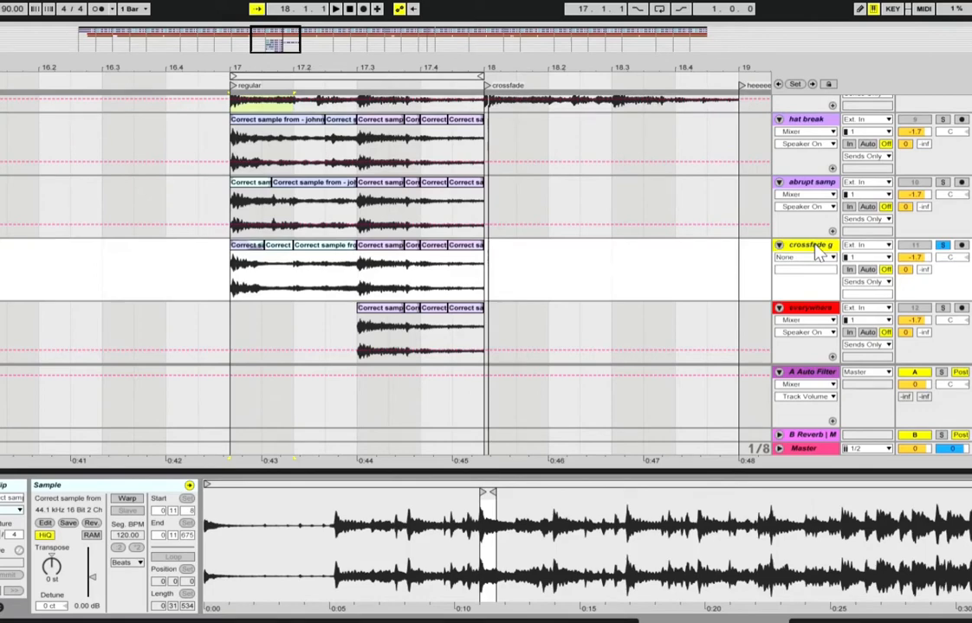
{"action": "left_click", "coordinate": [335, 262]}
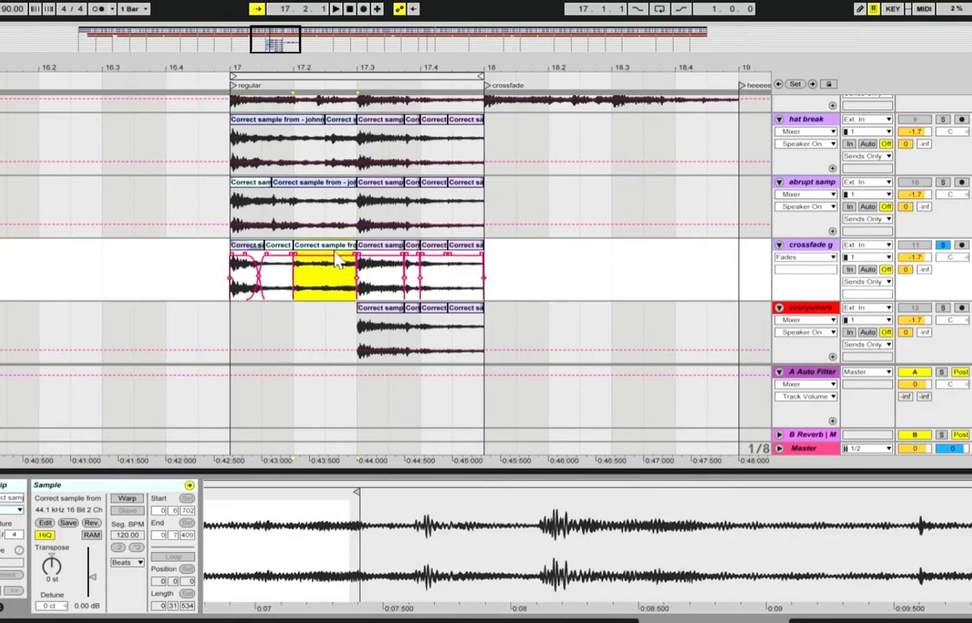
{"action": "left_click_drag", "start_coordinate": [273, 75], "coordinate": [287, 68]}
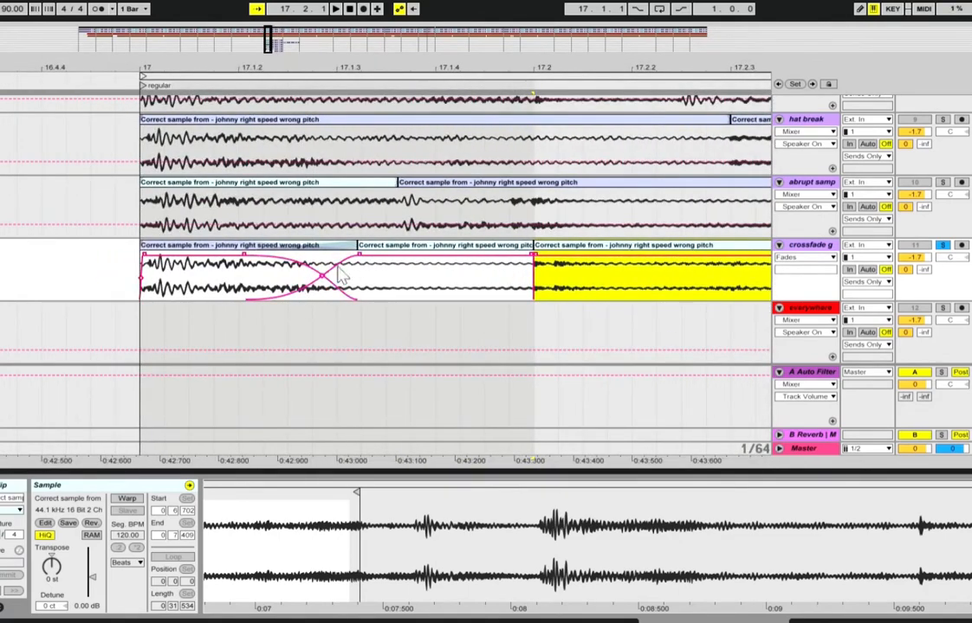
Play the two crossfaded chops before 17.2 on the crossfade g track, and extend the first chop almost to 17.2.
{"action": "left_click", "coordinate": [416, 249]}
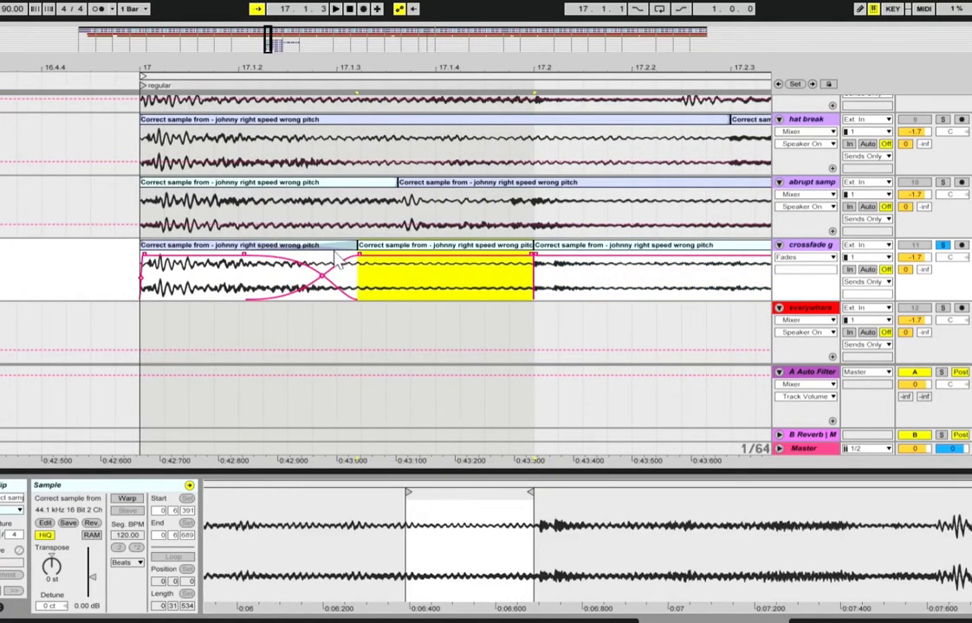
{"action": "left_click", "coordinate": [277, 251], "text": "shift"}
{"action": "scroll", "coordinate": [320, 255], "scroll_direction": "right", "scroll_amount": 5}
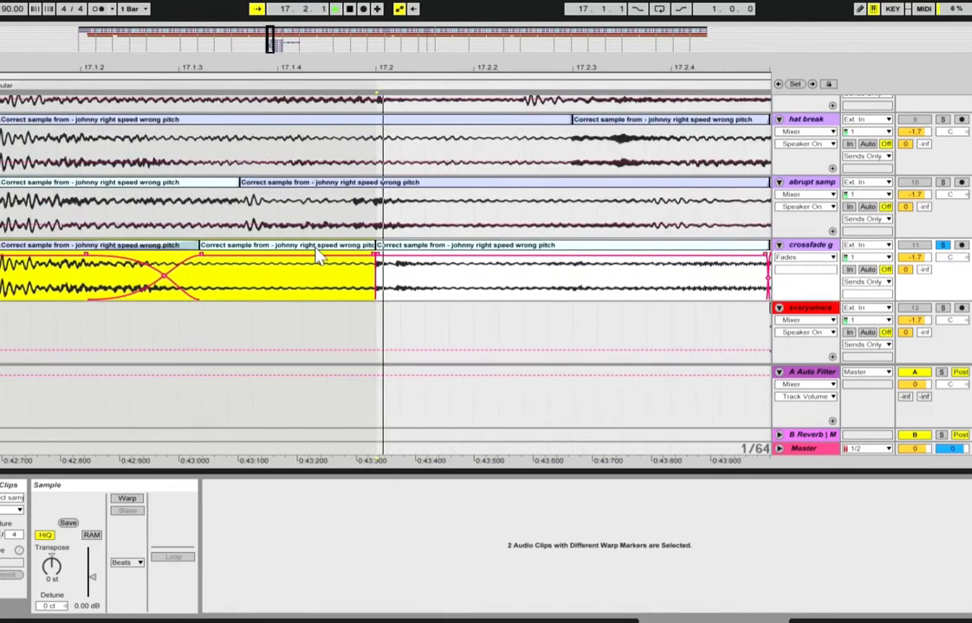
{"action": "scroll", "coordinate": [318, 256], "scroll_direction": "left", "scroll_amount": 7}
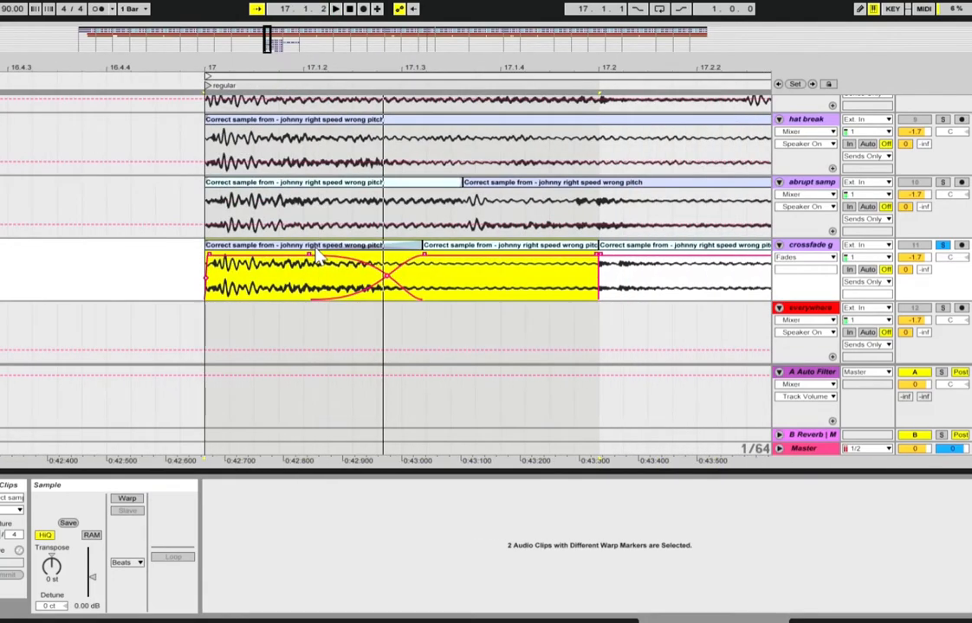
{"action": "key", "text": "ctrl+z"}
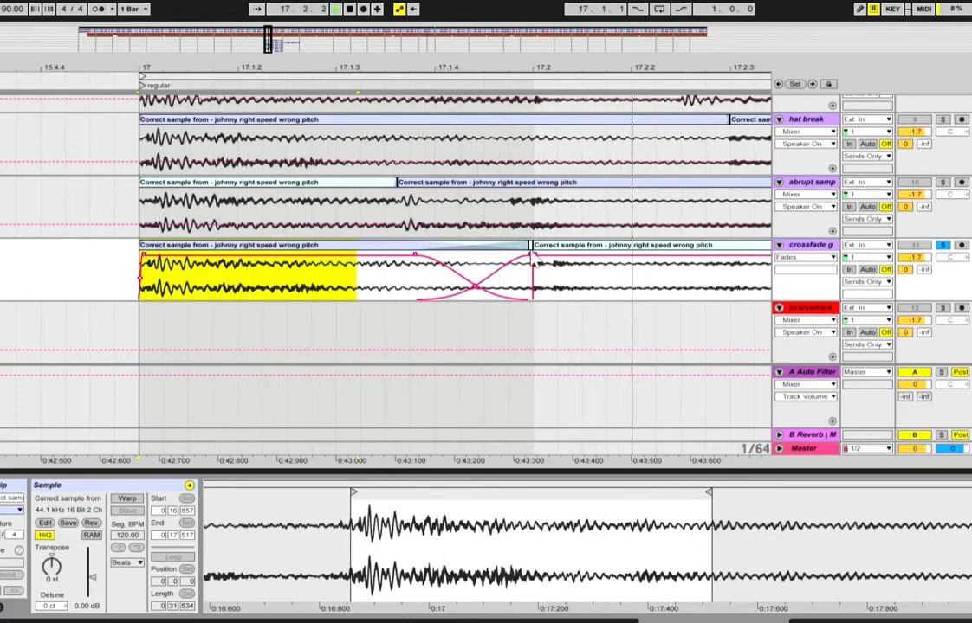
Try extending the second chop on the crossfade g track back to bar 17 with a shortened fade-in, and undo it.
{"action": "left_click_drag", "start_coordinate": [534, 262], "coordinate": [162, 278]}
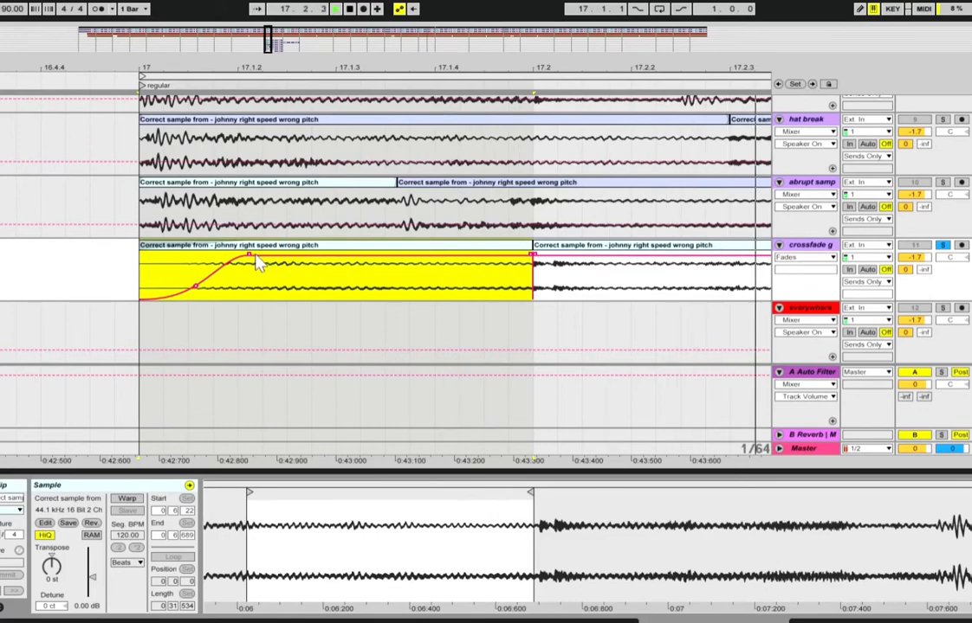
{"action": "left_click", "coordinate": [48, 264]}
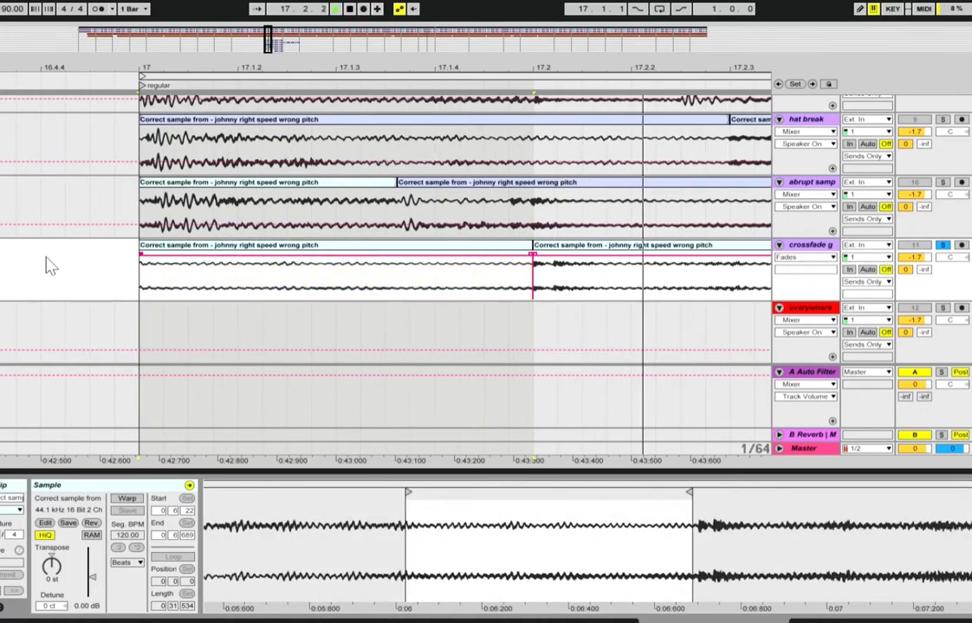
{"action": "key", "text": "ctrl+z"}
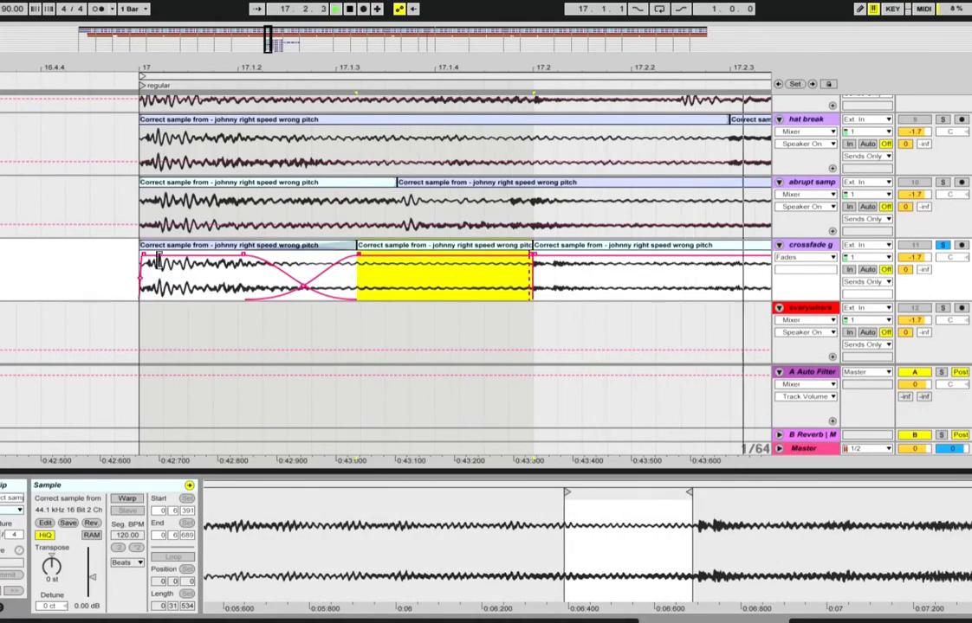
{"action": "left_click", "coordinate": [163, 257]}
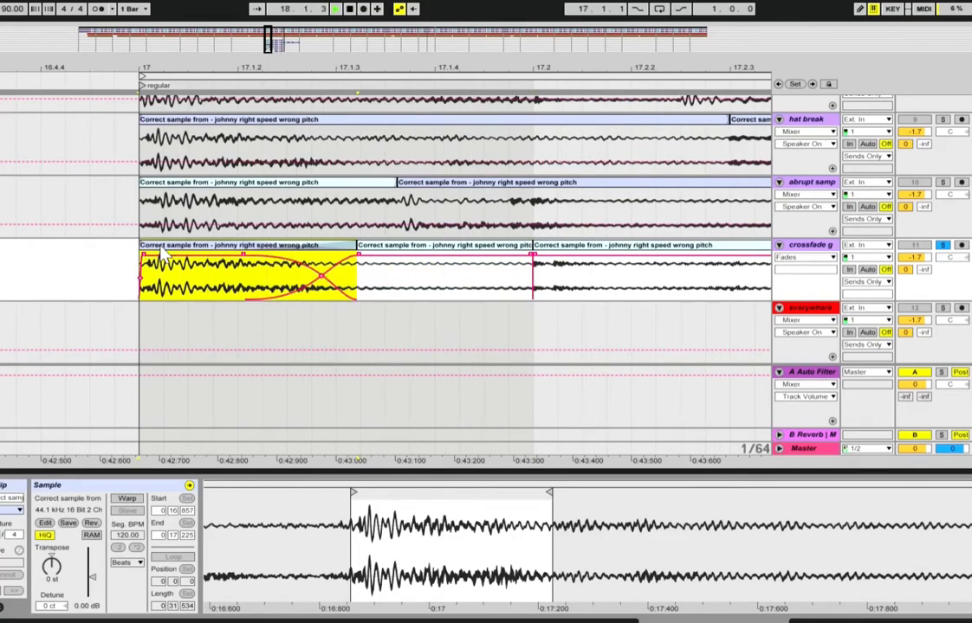
Solo the everywhere track and play its chops from 17.3 to the end of bar 17.
{"action": "key", "text": "ctrl+a"}
{"action": "key", "text": "space"}
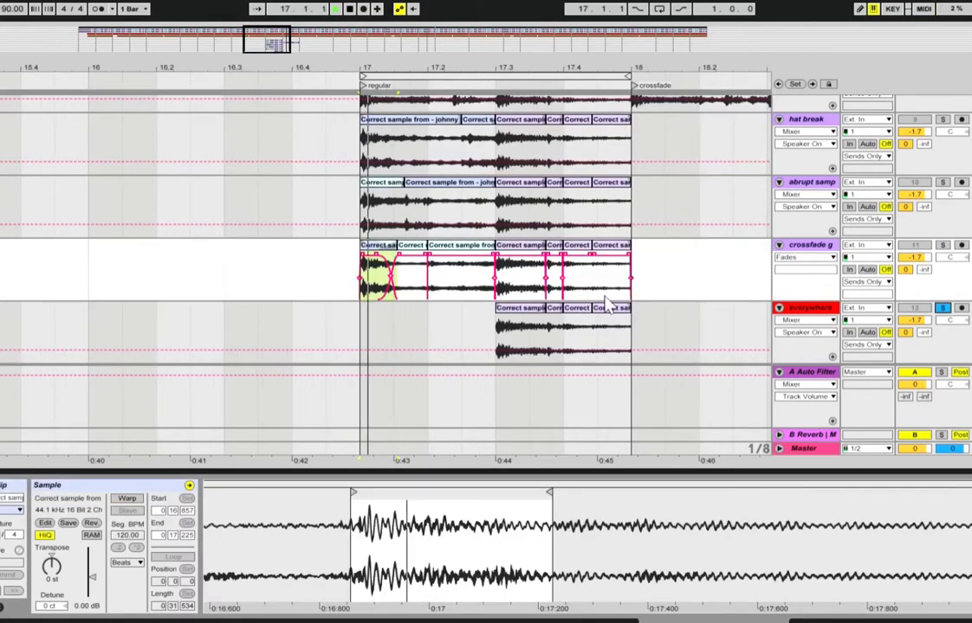
{"action": "left_click", "coordinate": [506, 321]}
{"action": "key", "text": "s"}
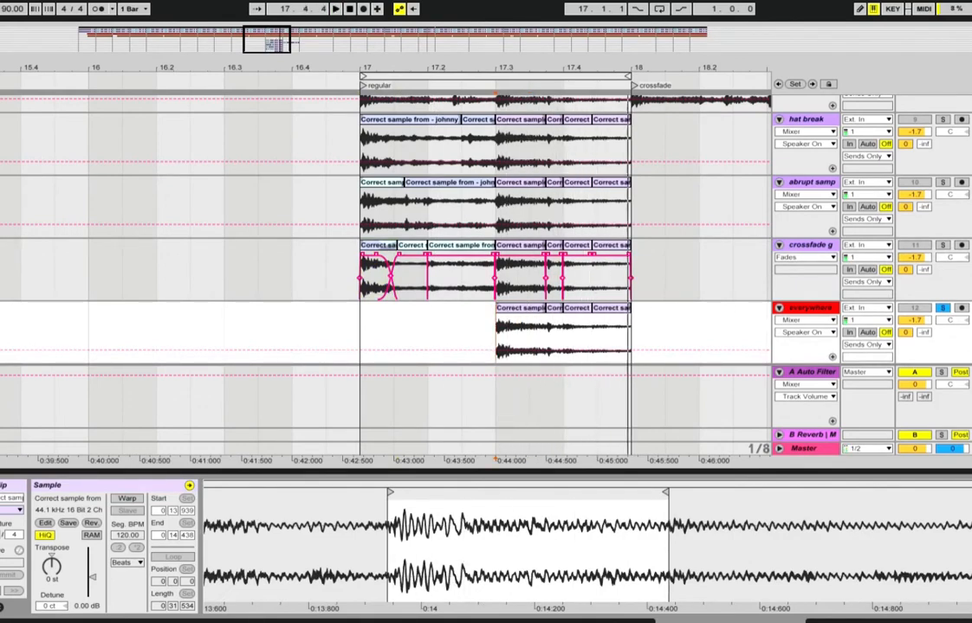
{"action": "key", "text": "space"}
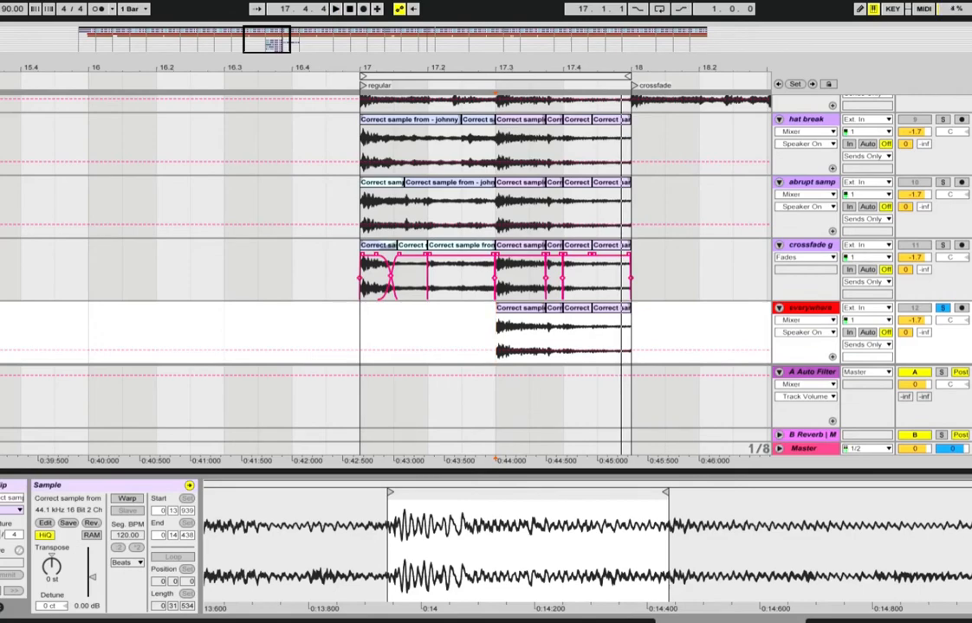
Solo both hats tracks and play them from the guitar andhats locator at bar 24.
{"action": "scroll", "coordinate": [965, 194], "scroll_direction": "up", "scroll_amount": 5}
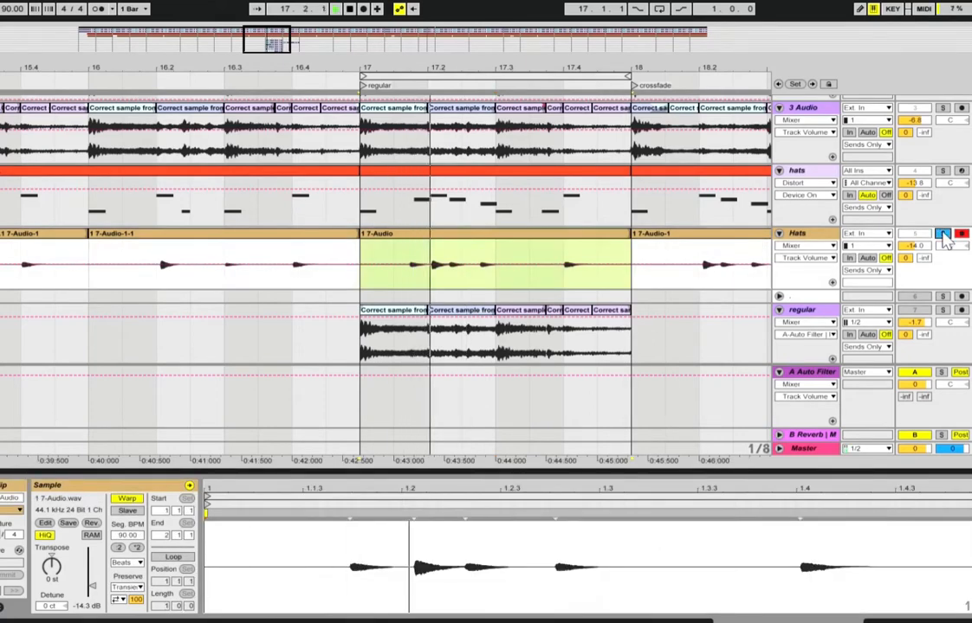
{"action": "left_click", "coordinate": [943, 171]}
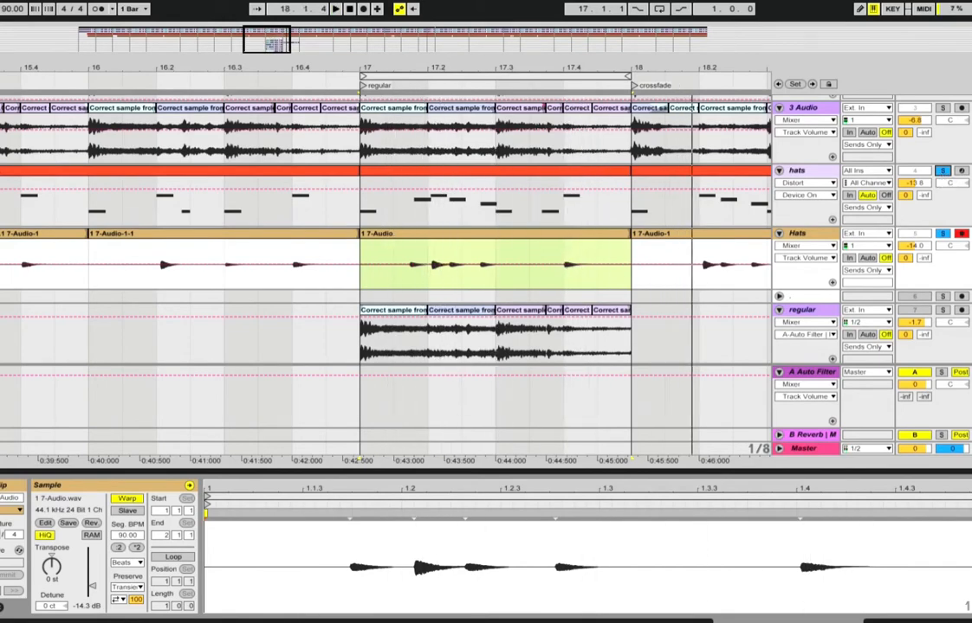
{"action": "scroll", "coordinate": [386, 260], "scroll_direction": "up", "scroll_amount": 4}
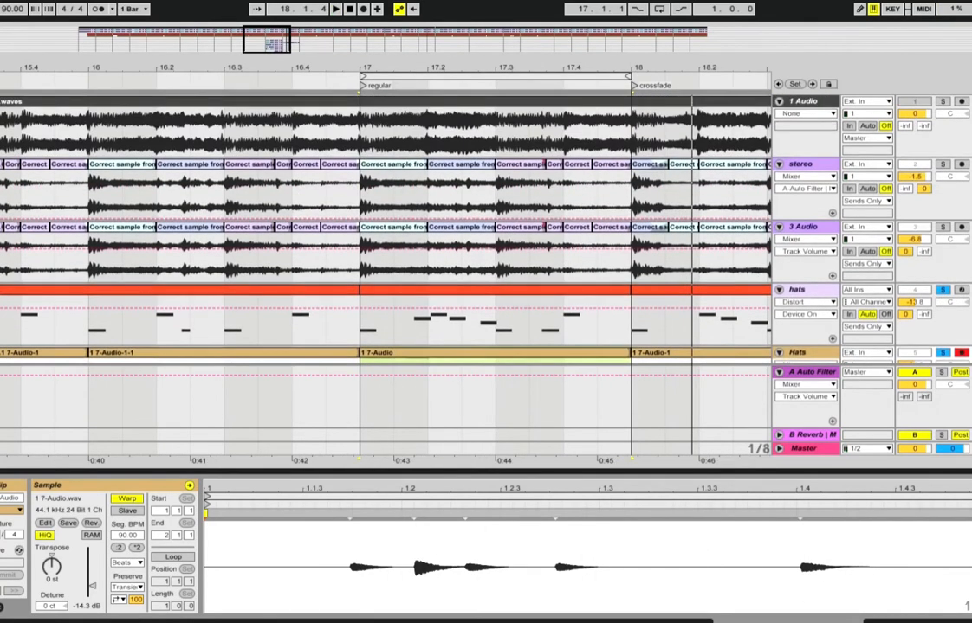
{"action": "left_click_drag", "start_coordinate": [636, 82], "coordinate": [537, 31]}
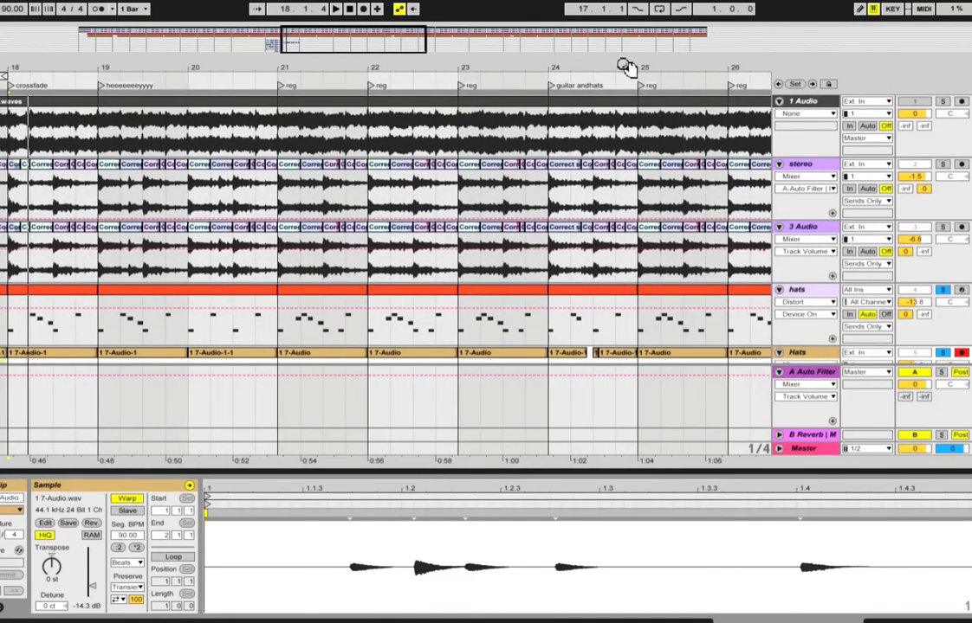
{"action": "left_click_drag", "start_coordinate": [548, 75], "coordinate": [620, 84]}
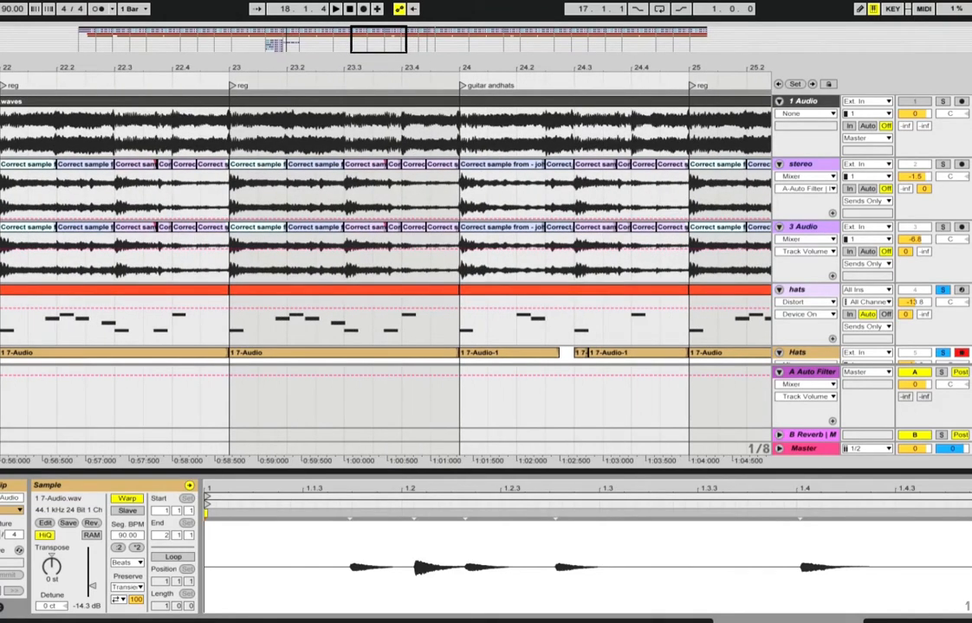
{"action": "scroll", "coordinate": [805, 196], "scroll_direction": "down", "scroll_amount": 3}
{"action": "left_click", "coordinate": [465, 246]}
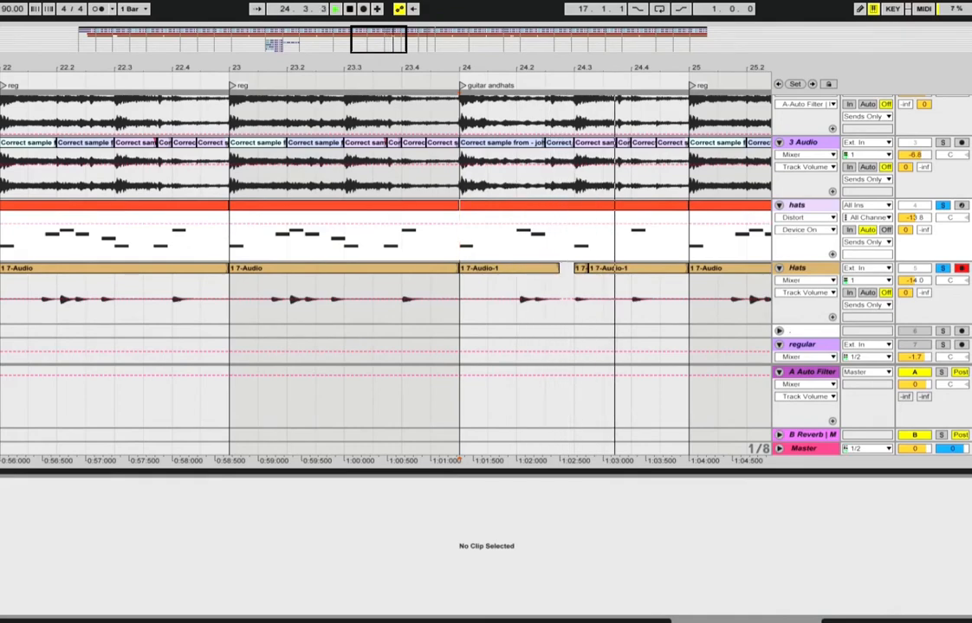
Solo the stereo and 3 Audio tracks together with the hats and play the arrangement from bar 6.
{"action": "scroll", "coordinate": [467, 249], "scroll_direction": "up", "scroll_amount": 2}
{"action": "scroll", "coordinate": [949, 173], "scroll_direction": "up", "scroll_amount": 2}
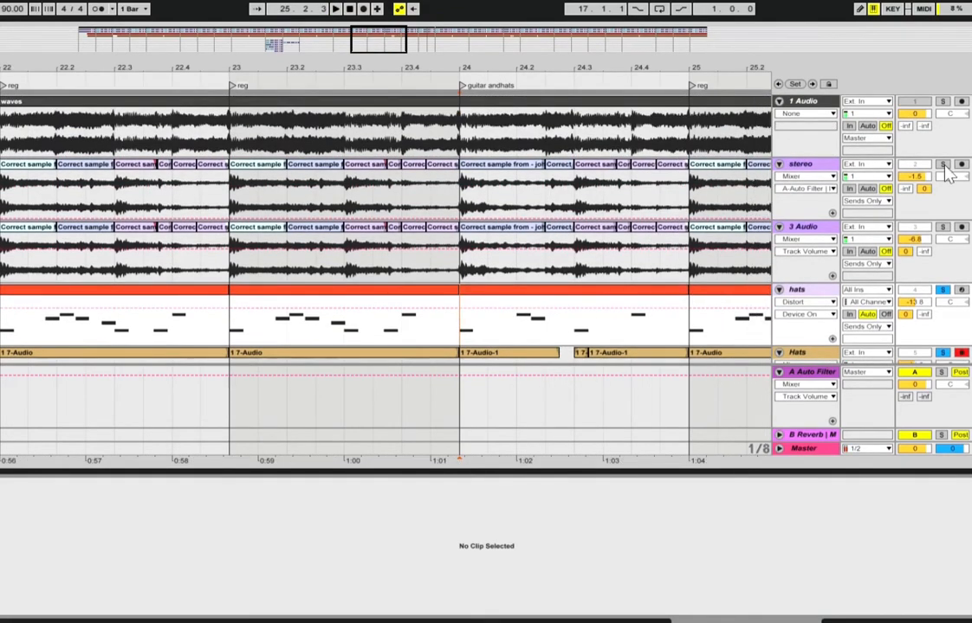
{"action": "key", "text": "space"}
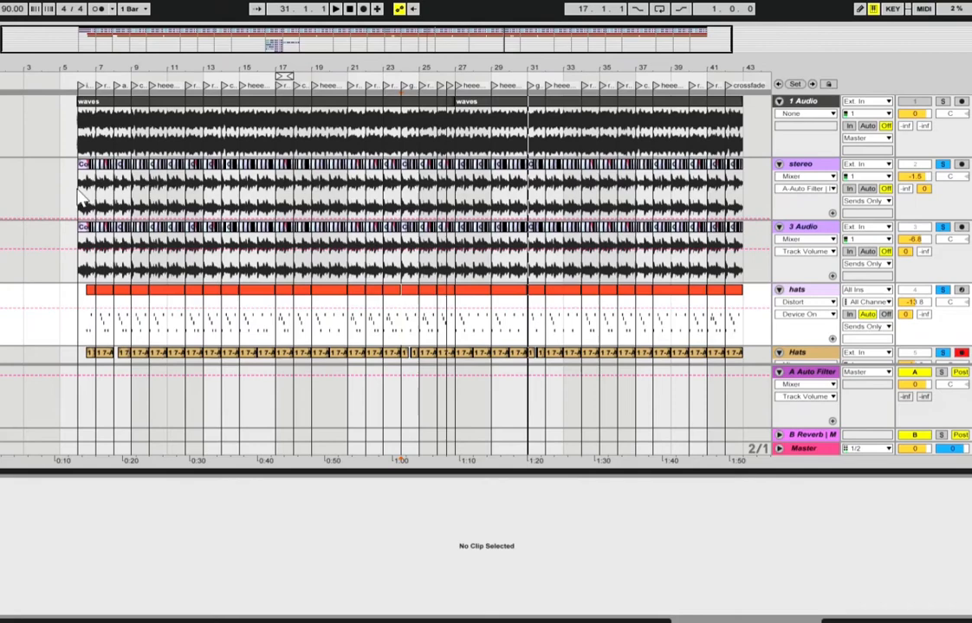
{"action": "left_click", "coordinate": [80, 198]}
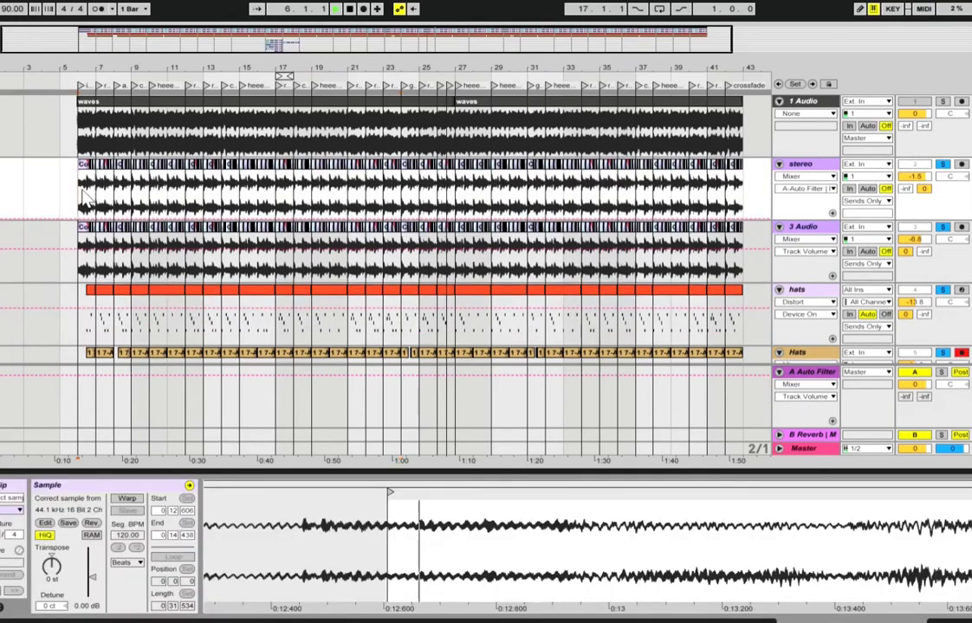
{"action": "key", "text": "space"}
Follow the playback with the stereo track's clip fades displayed, and set its automation display to None.
{"action": "left_click_drag", "start_coordinate": [90, 83], "coordinate": [231, 87]}
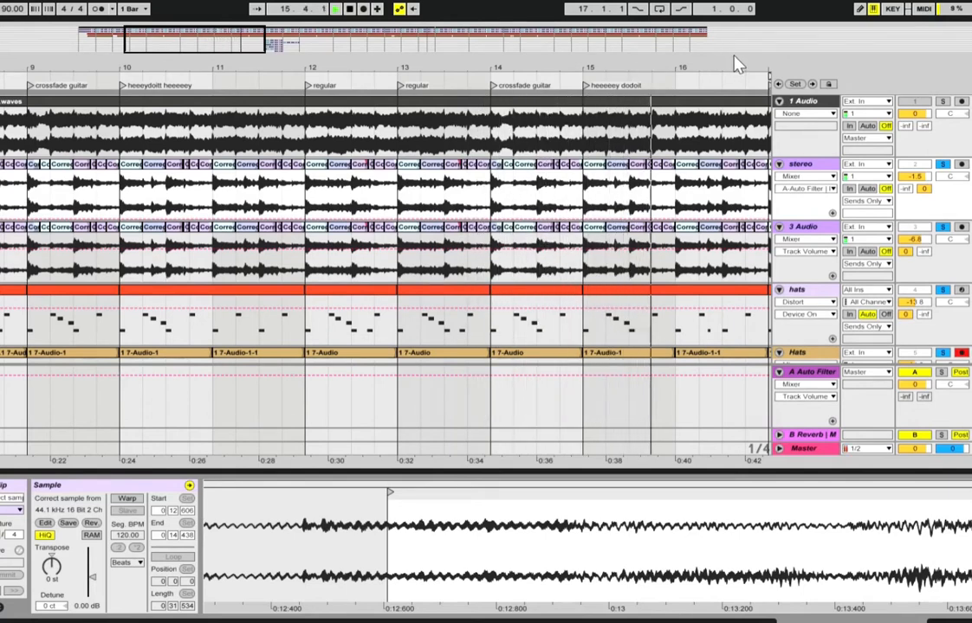
{"action": "key", "text": "ctrl+alt+f"}
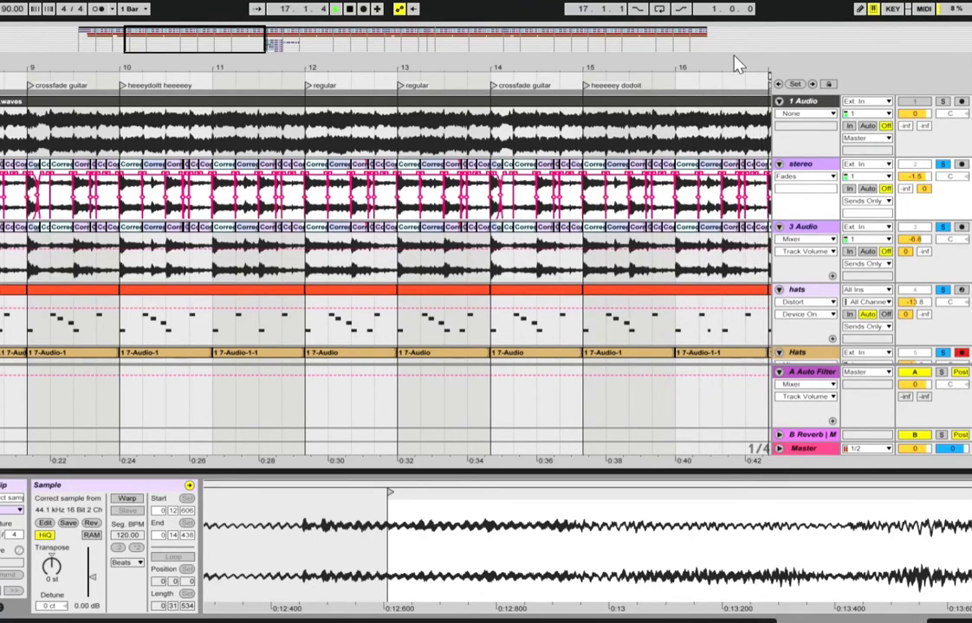
{"action": "key", "text": "ctrl+f"}
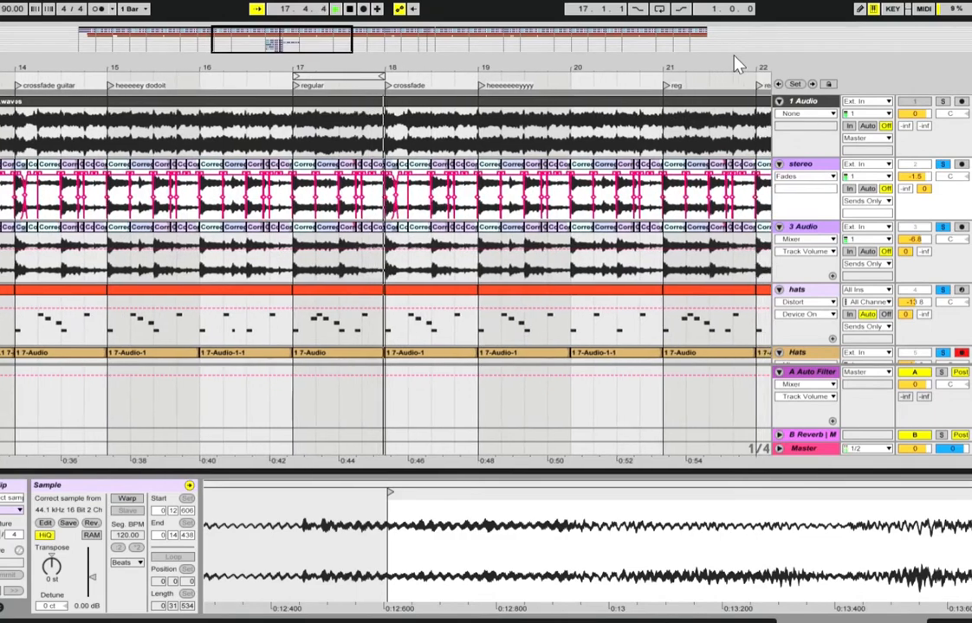
{"action": "left_click", "coordinate": [810, 178]}
{"action": "left_click", "coordinate": [809, 191]}
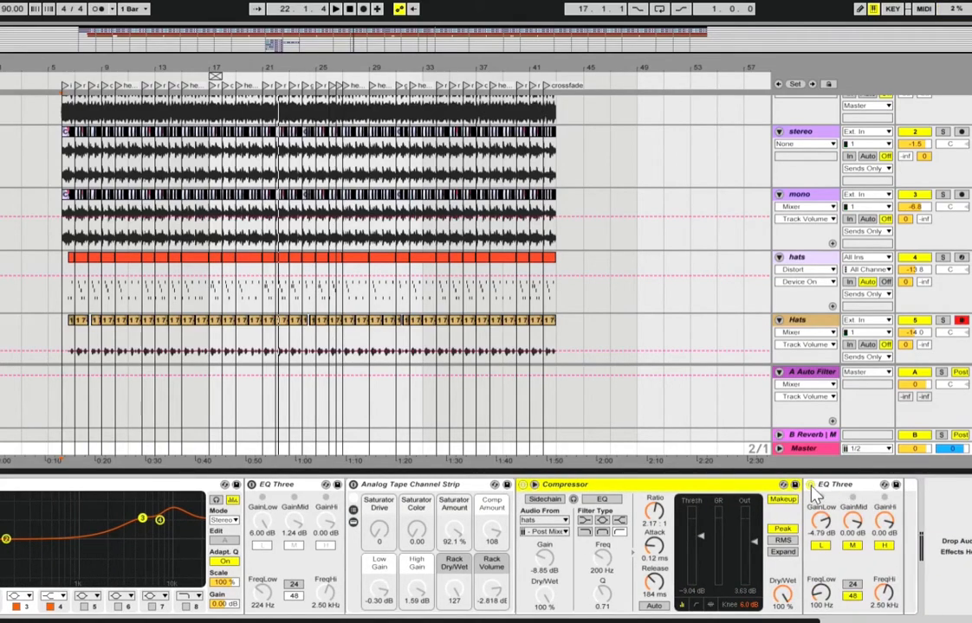
Bypass the final EQ Three, the Compressor and the EQ Eight in the effects chain and play the dry mix.
{"action": "left_click", "coordinate": [810, 485]}
{"action": "left_click", "coordinate": [524, 486]}
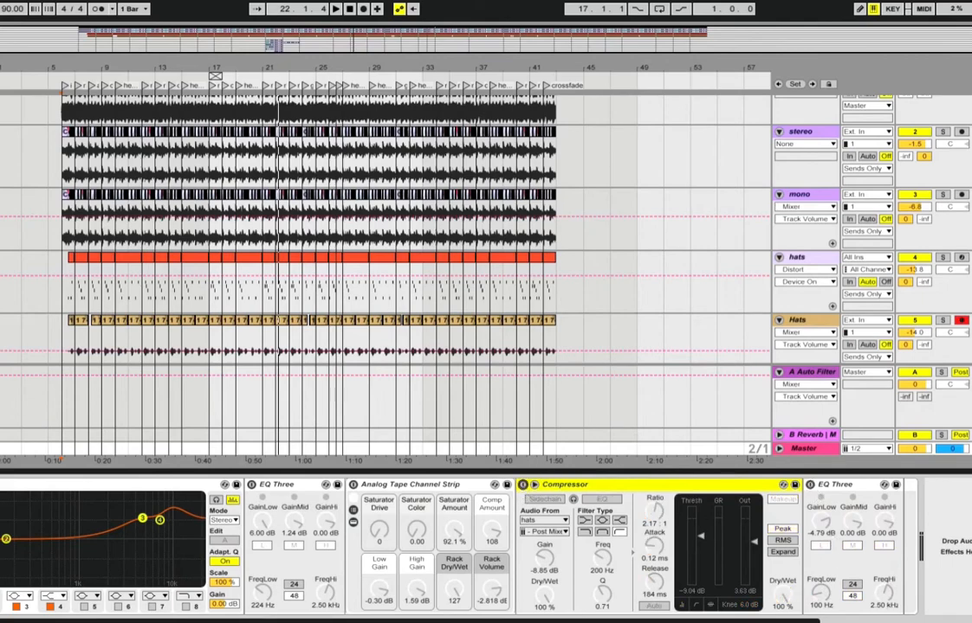
{"action": "scroll", "coordinate": [320, 563], "scroll_direction": "left", "scroll_amount": 4}
{"action": "left_click", "coordinate": [183, 485]}
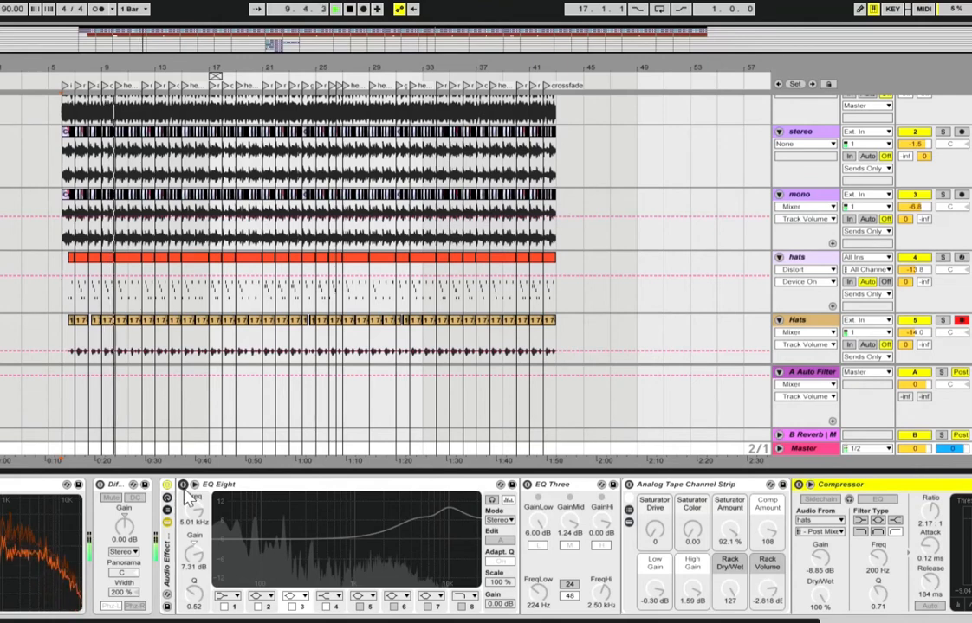
During playback, enable EQ Eight, EQ Three, Analog Tape Channel Strip, Compressor and the final EQ Three one after another.
{"action": "left_click", "coordinate": [183, 485]}
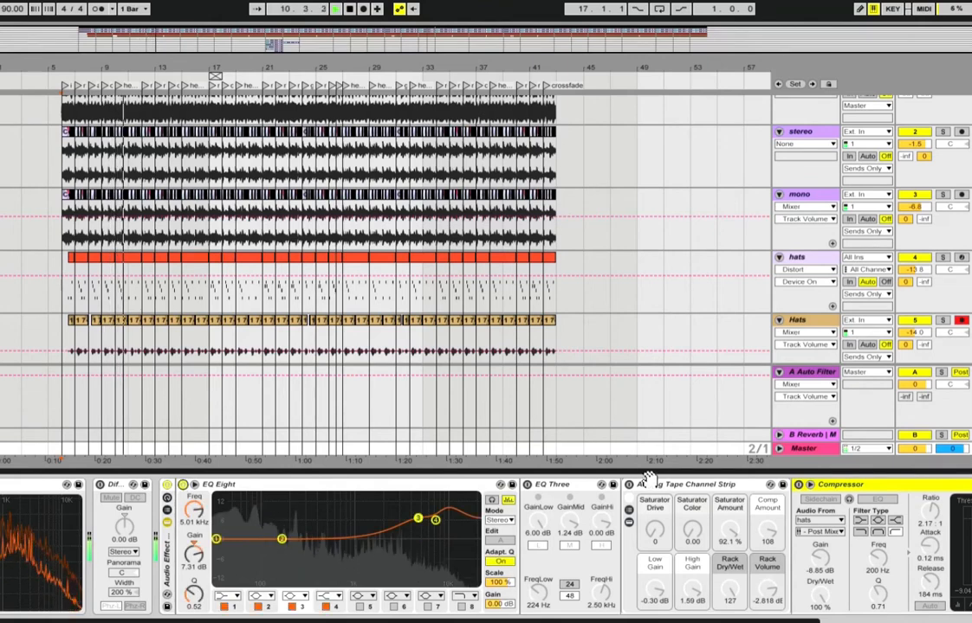
{"action": "left_click", "coordinate": [526, 485]}
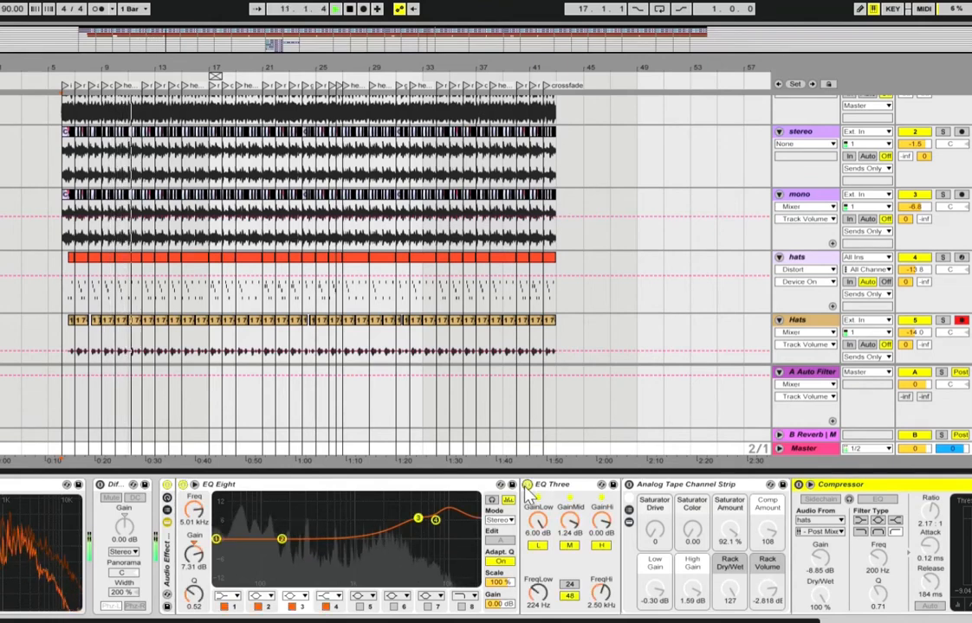
{"action": "left_click", "coordinate": [628, 485]}
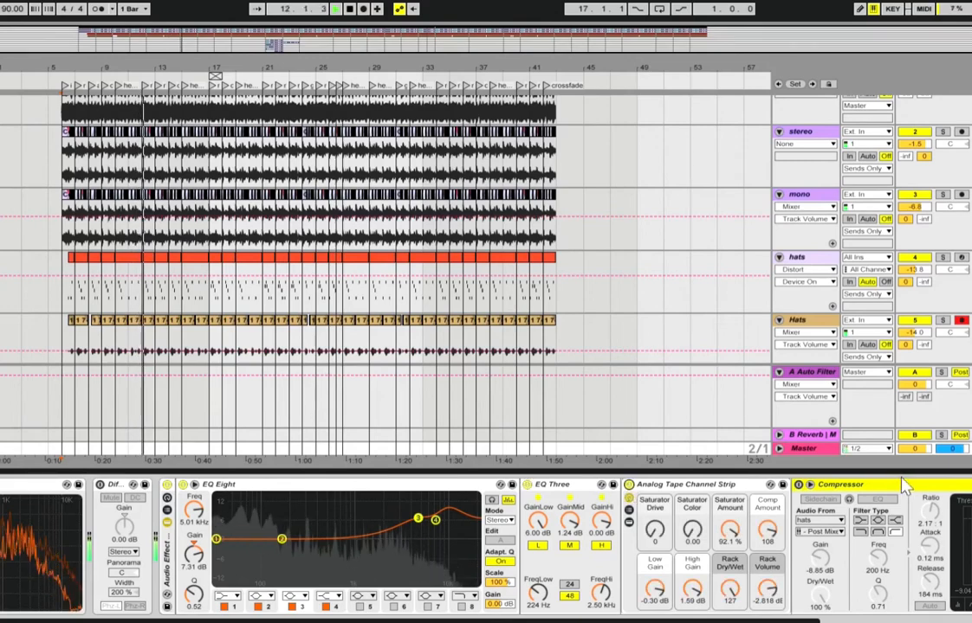
{"action": "left_click", "coordinate": [797, 485]}
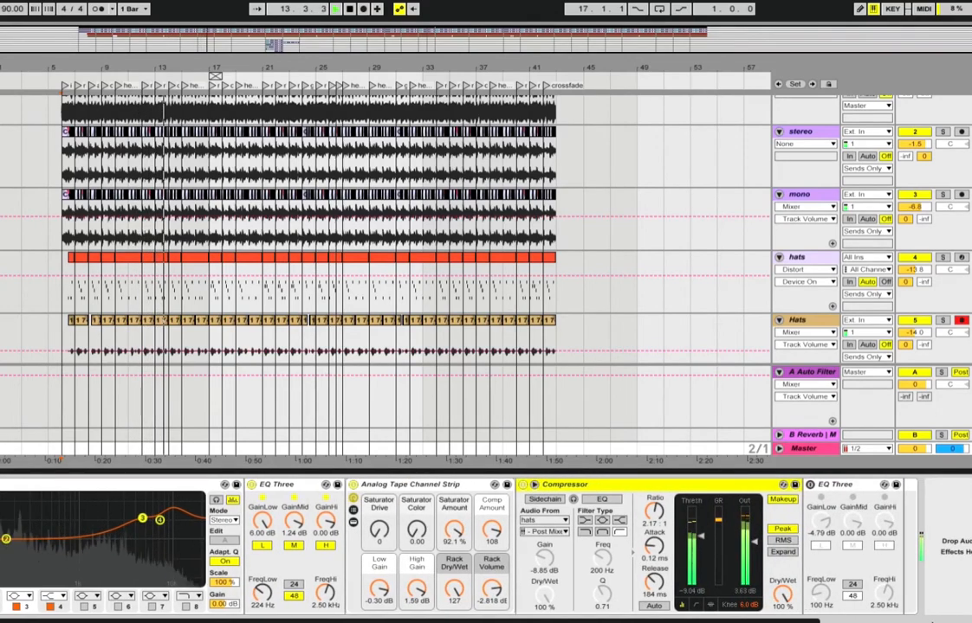
{"action": "left_click", "coordinate": [810, 485]}
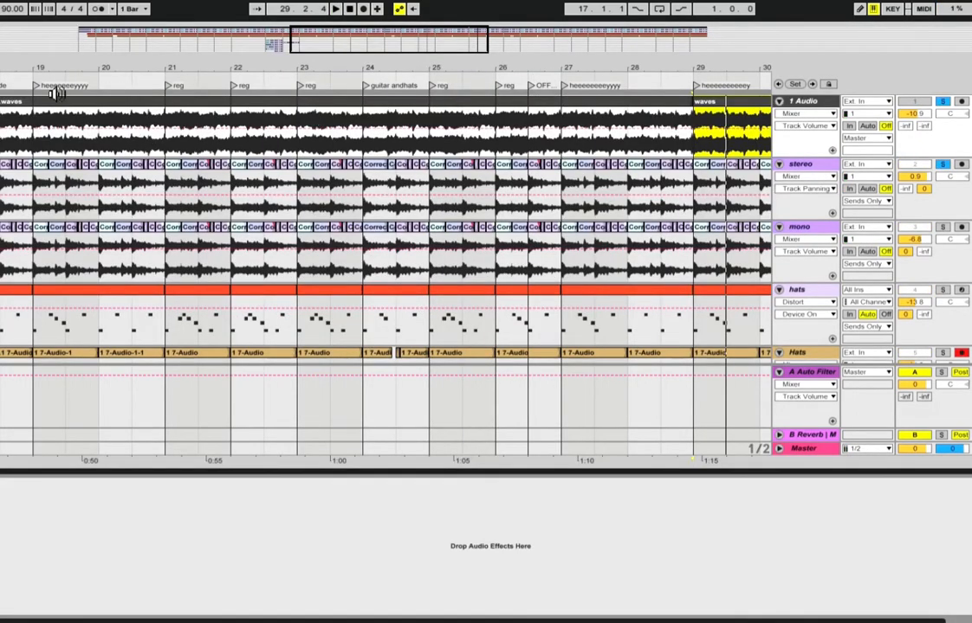
Play the soloed 1 Audio and stereo tracks from the heeeeeeeyyyy locator at bar 19.
{"action": "left_click", "coordinate": [36, 88]}
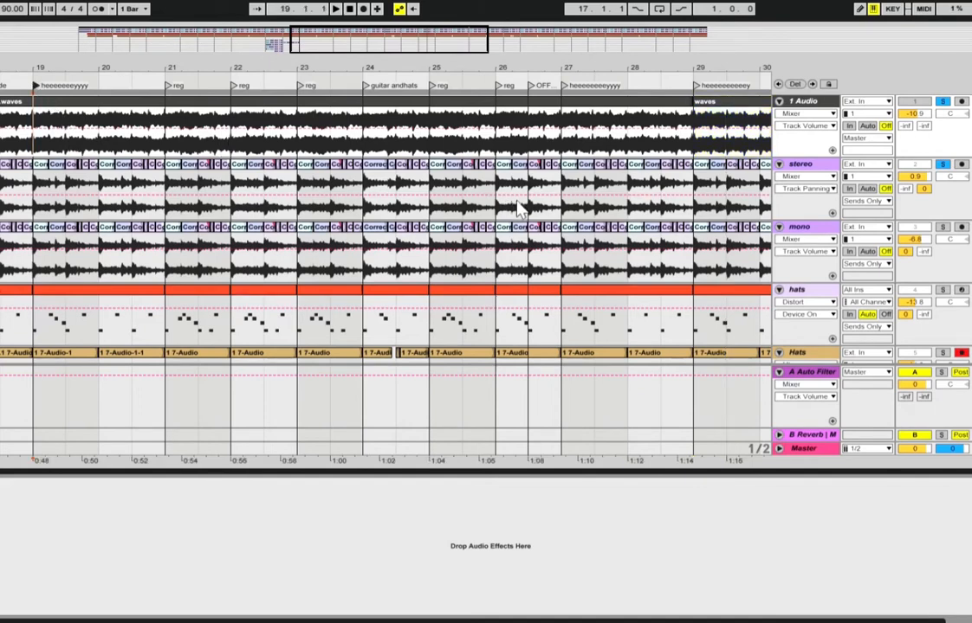
{"action": "key", "text": "space"}
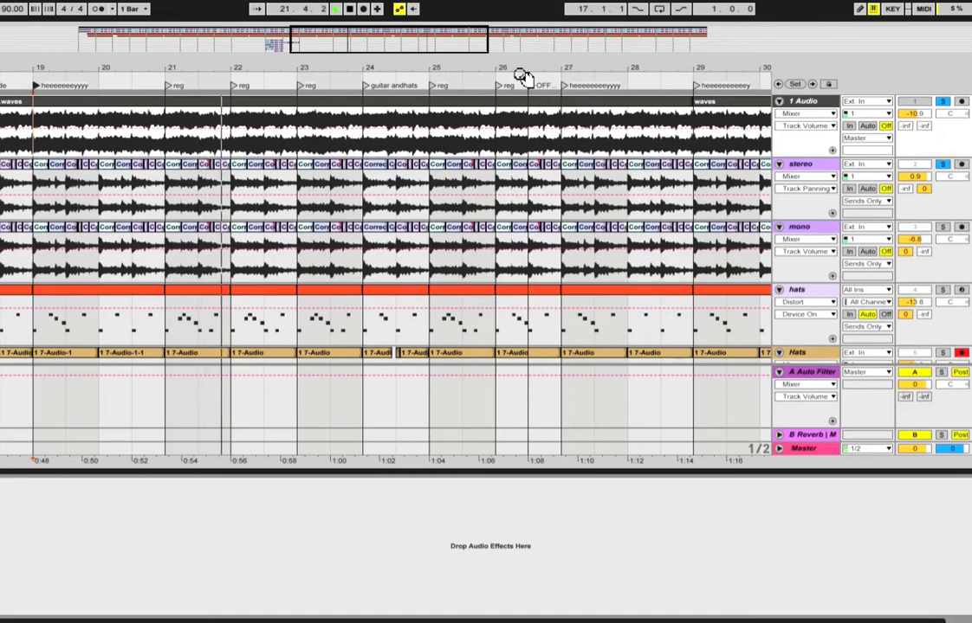
{"action": "left_click_drag", "start_coordinate": [521, 76], "coordinate": [520, 112]}
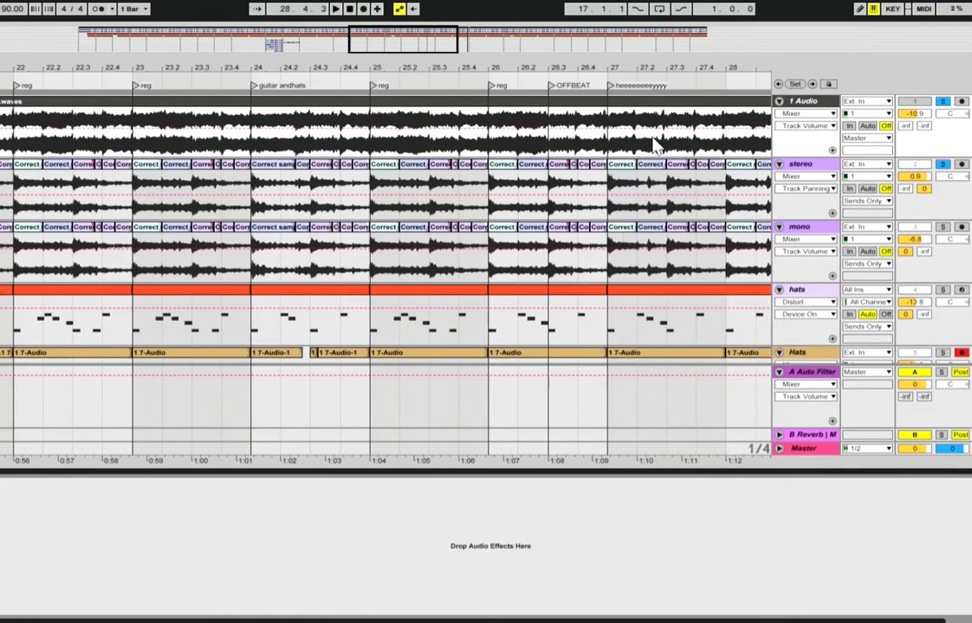
Move the second waves clip on the 1 Audio track to start at bar 27 and play it against the stereo track.
{"action": "key", "text": "minus"}
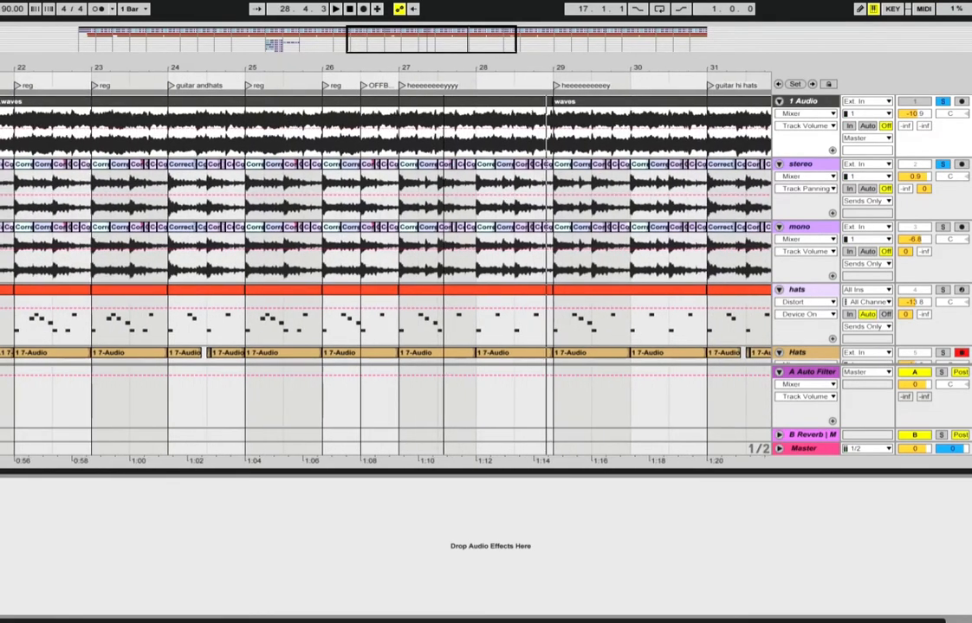
{"action": "left_click_drag", "start_coordinate": [571, 121], "coordinate": [424, 139]}
{"action": "left_click", "coordinate": [427, 77]}
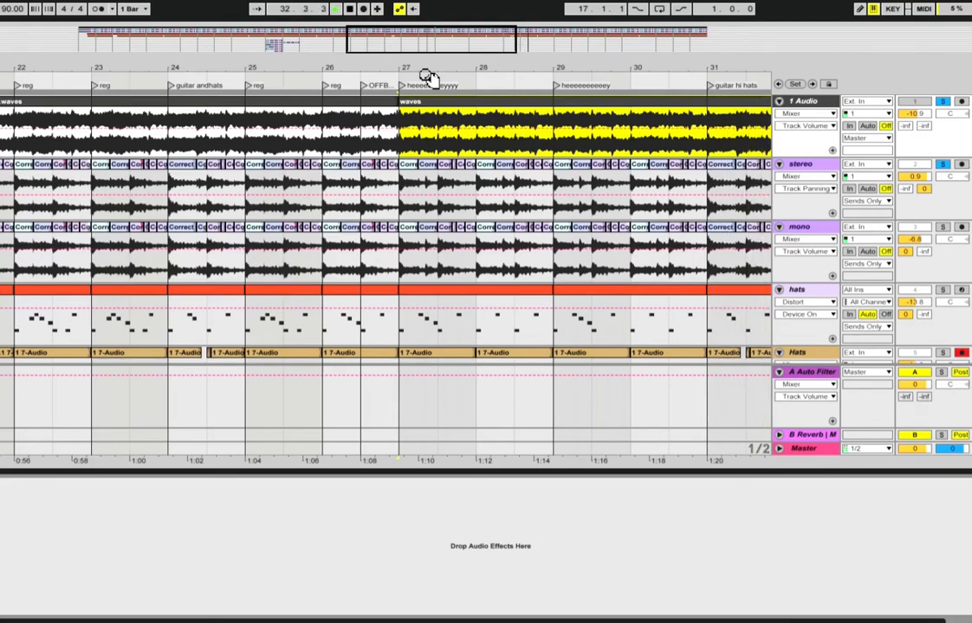
{"action": "key", "text": "minus"}
{"action": "key", "text": "minus"}
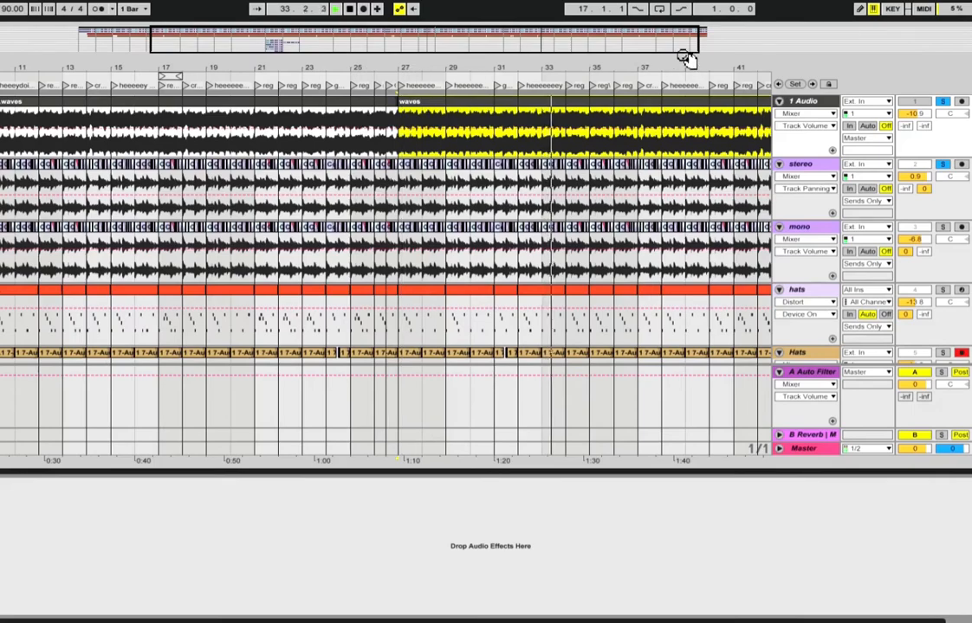
{"action": "left_click_drag", "start_coordinate": [643, 75], "coordinate": [624, 80]}
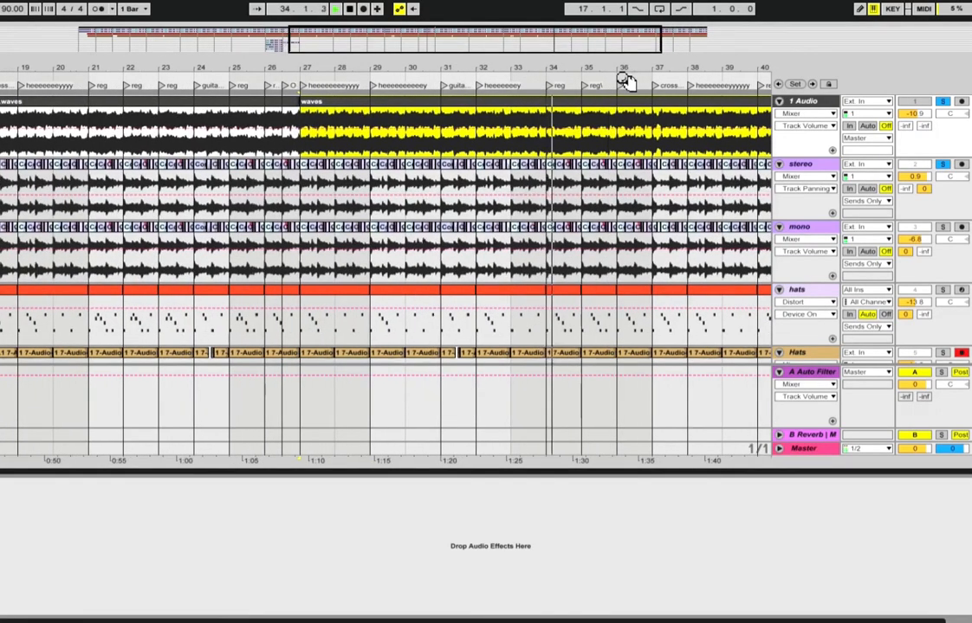